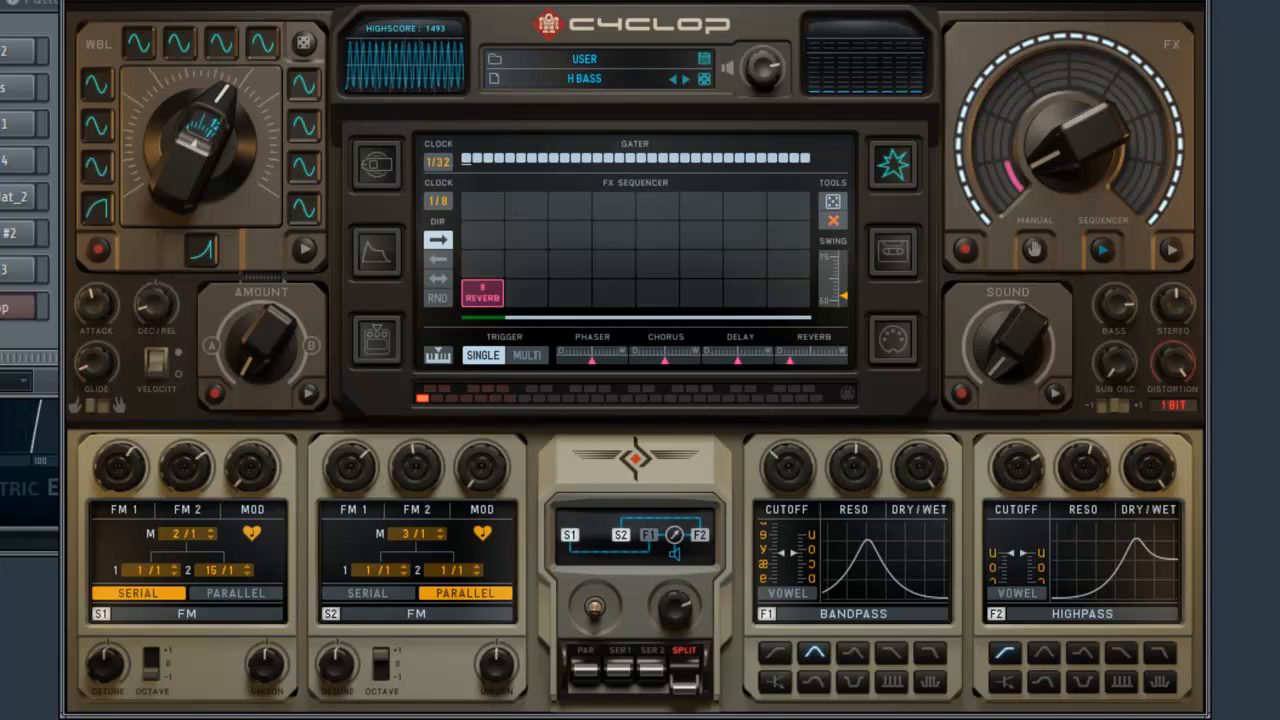
Load the Default preset from the User preset bank.
left_click(602, 60)
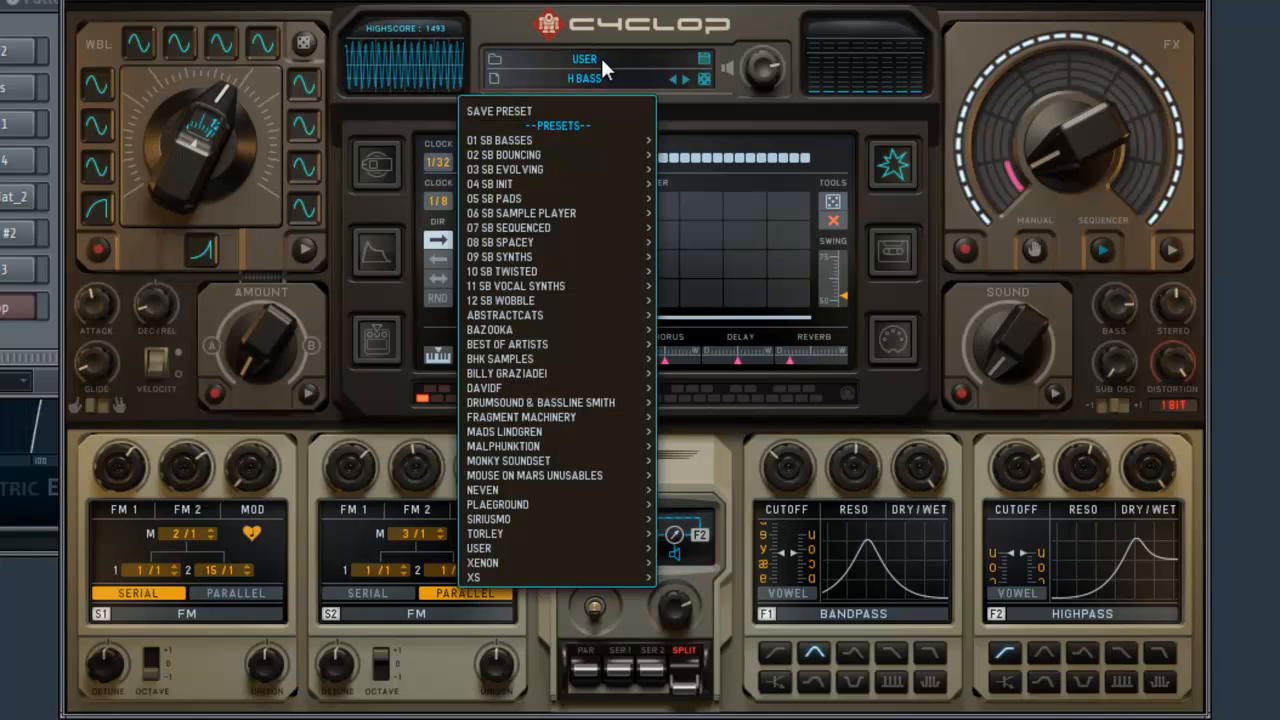
mouse_move(531, 548)
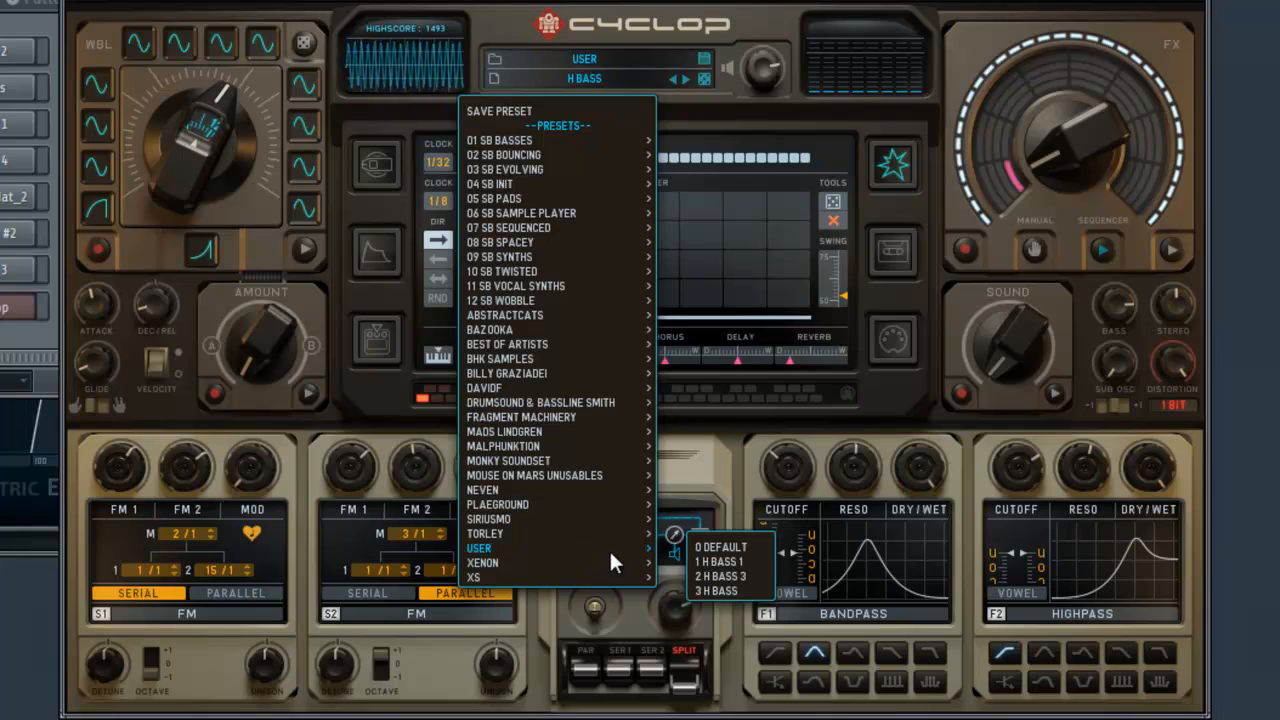
left_click(746, 546)
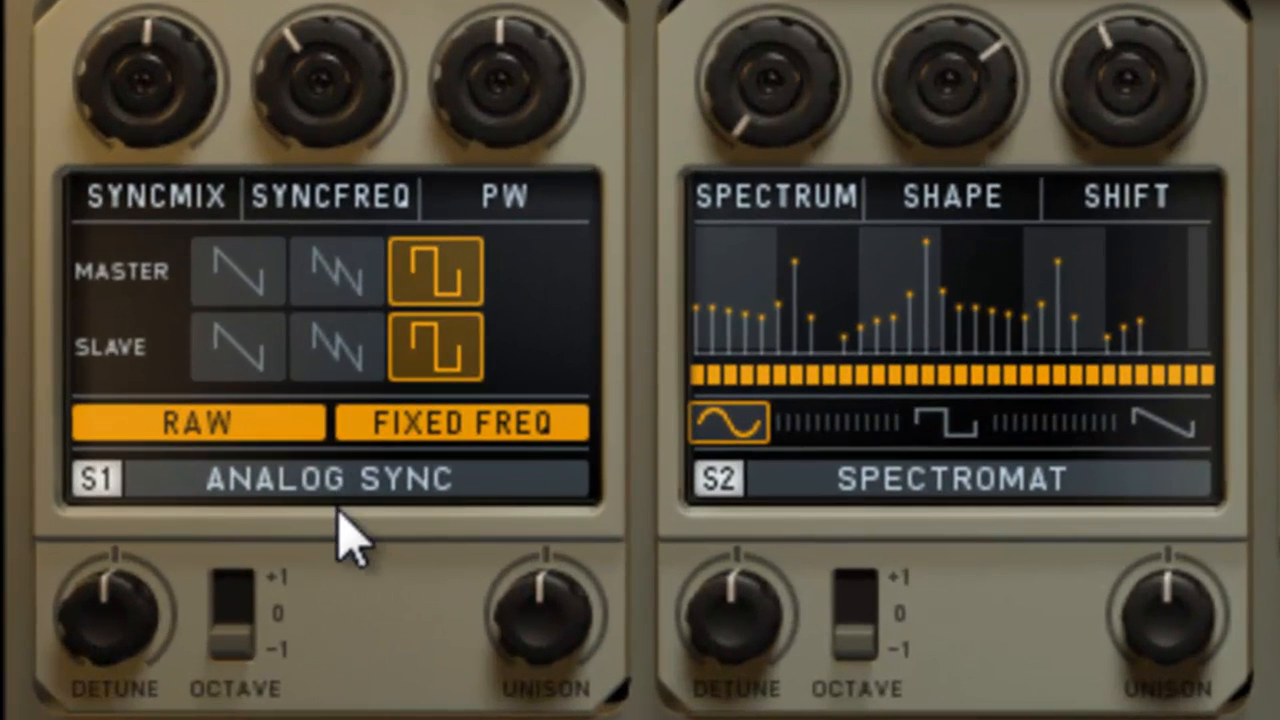
Switch synth S1 to FM and set its M ratio to 3/1, with a denominator of 1 for both operators.
left_click(340, 482)
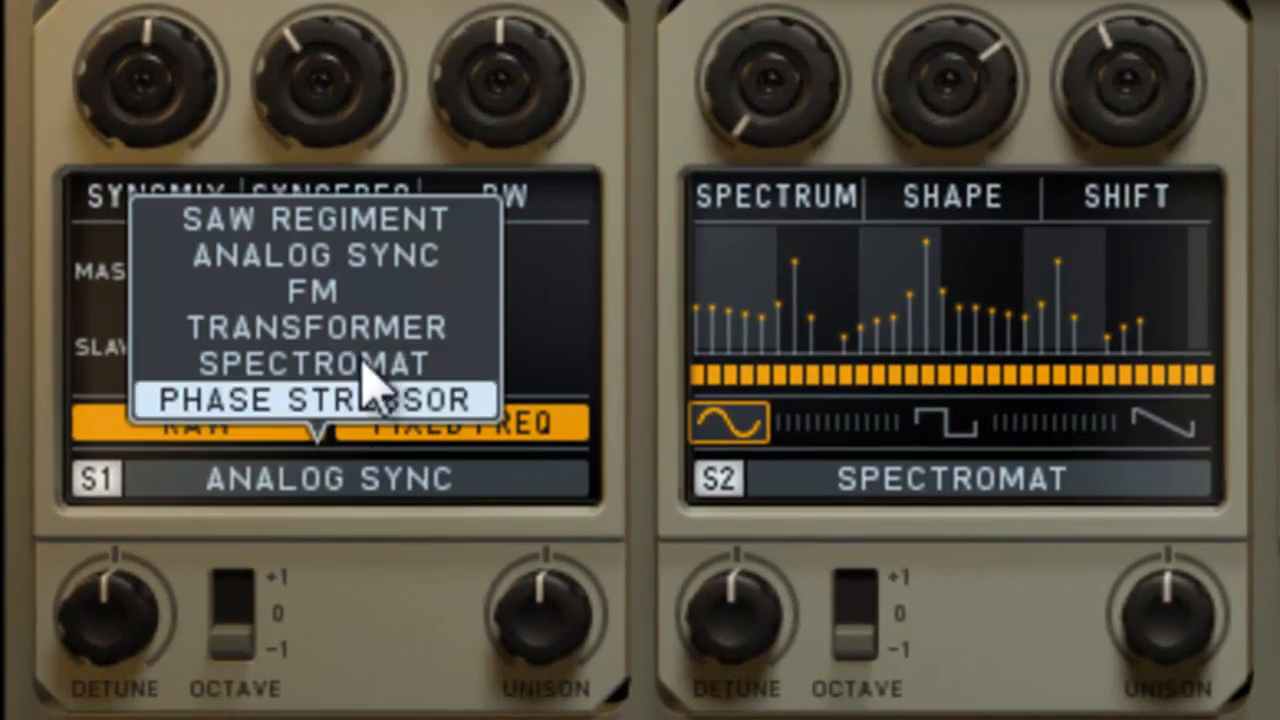
left_click(378, 296)
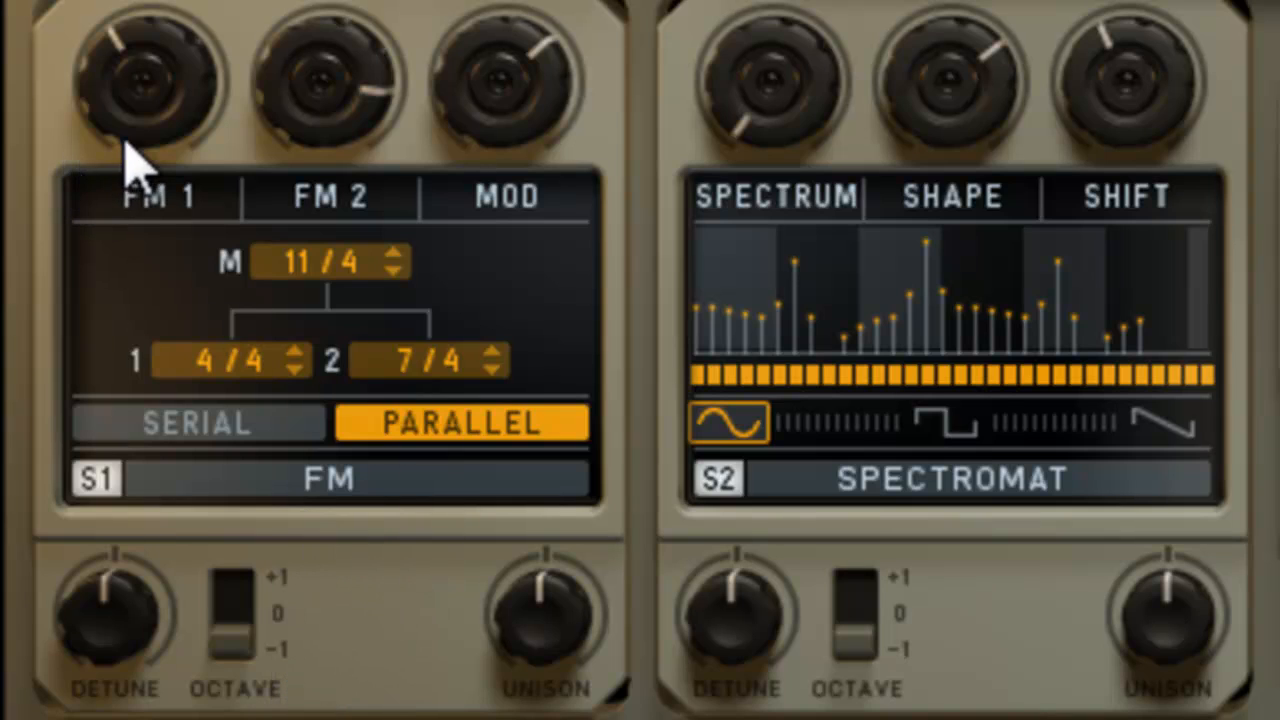
left_click_drag(309, 265, 345, 385)
left_click_drag(338, 266, 350, 234)
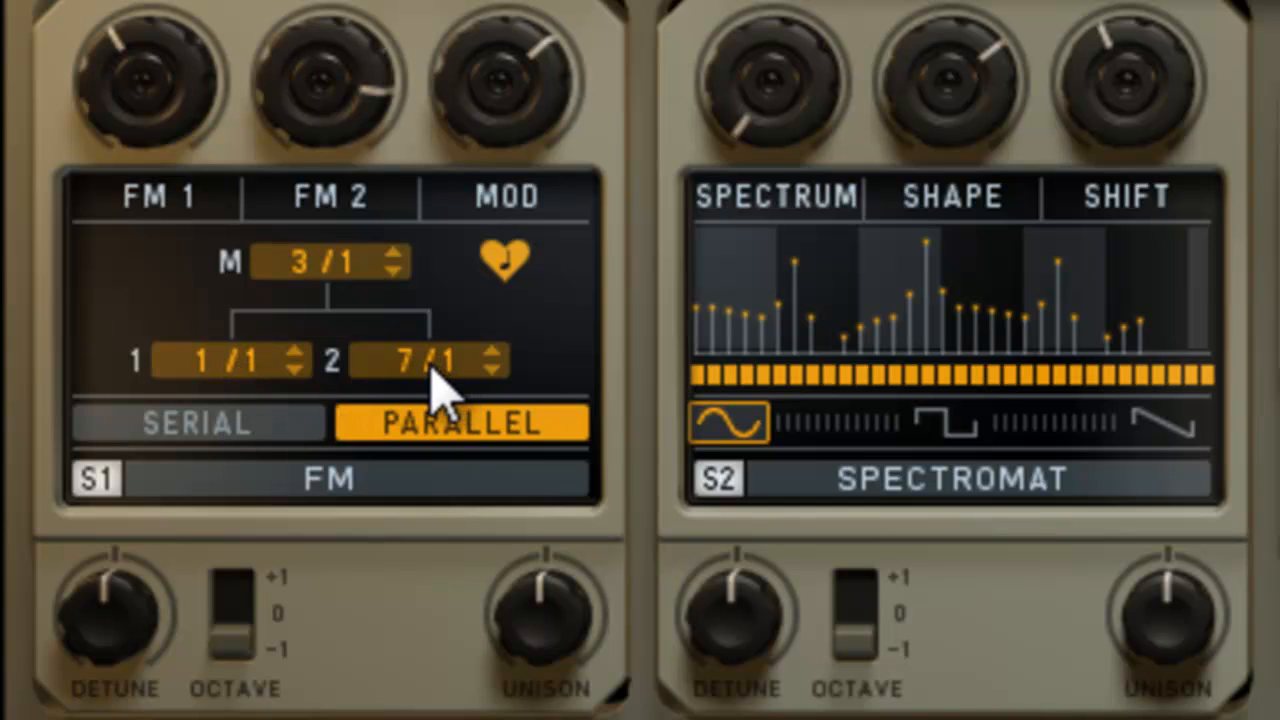
Set S1's operator 2 ratio to 3/1, then lower FM 2 to its midpoint and FM 1 to about nine o'clock.
left_click_drag(435, 378, 476, 645)
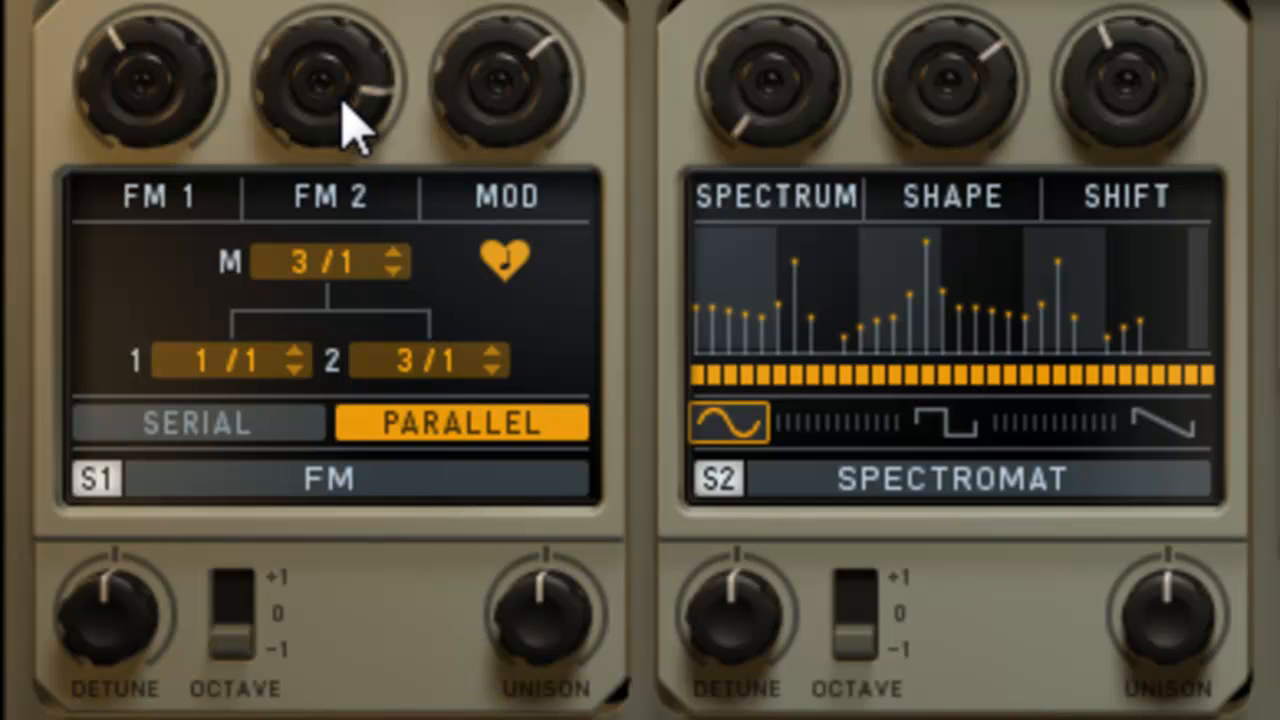
mouse_move(342, 101)
left_mouse_down()
mouse_move(380, 238)
mouse_move(443, 380)
mouse_move(405, 350)
left_mouse_up()
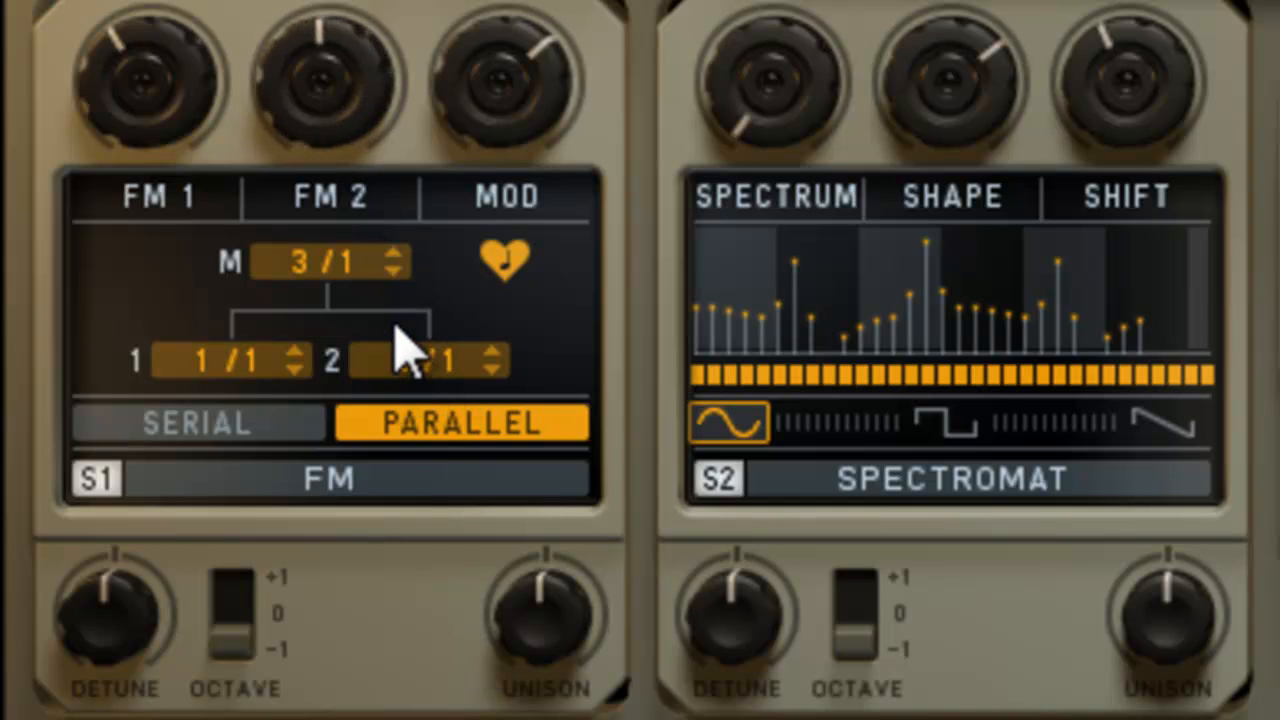
left_click_drag(191, 129, 220, 275)
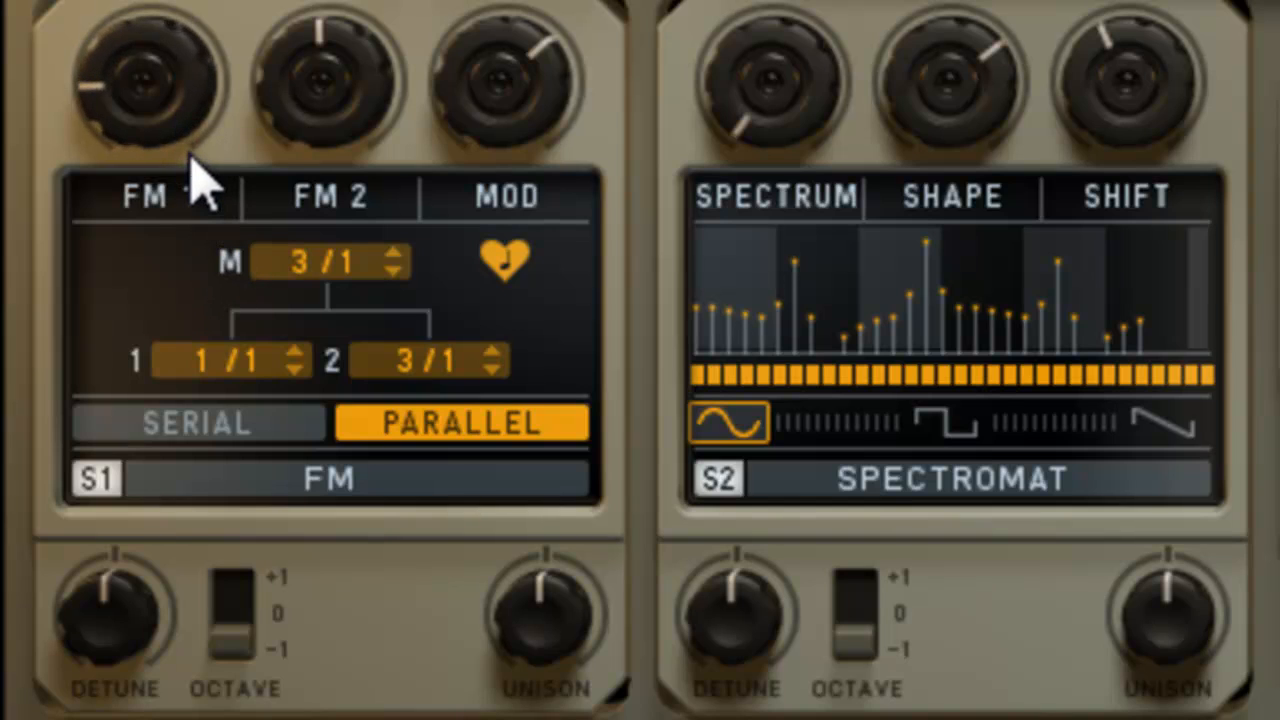
mouse_move(562, 582)
left_mouse_down()
mouse_move(571, 2)
mouse_move(587, 176)
left_mouse_up()
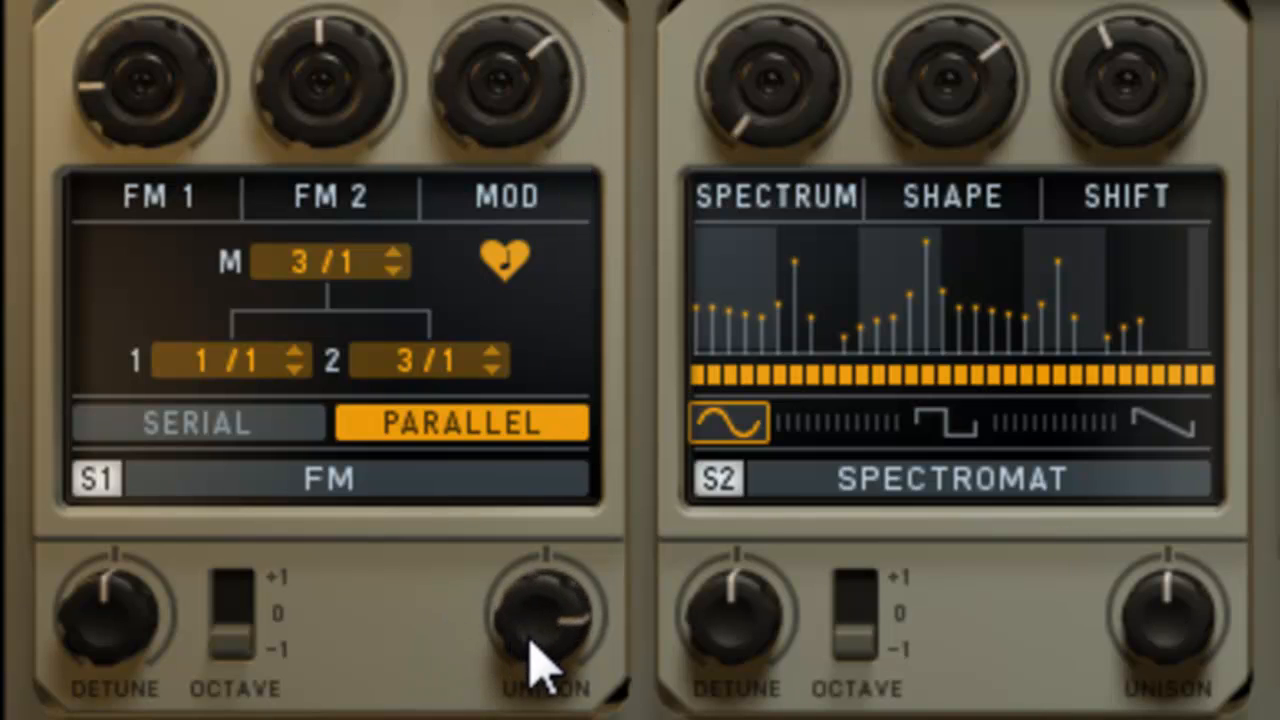
mouse_move(531, 663)
left_mouse_down()
mouse_move(531, 715)
mouse_move(582, 719)
left_mouse_up()
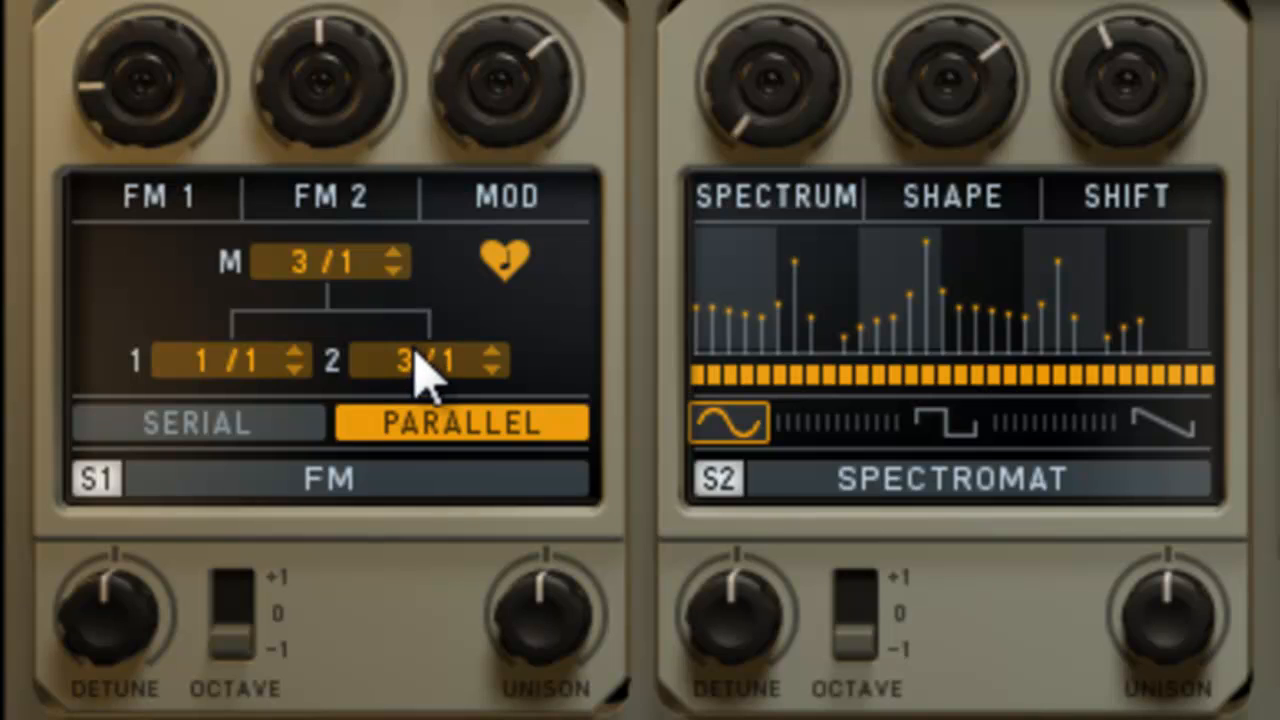
mouse_move(413, 346)
left_mouse_down()
mouse_move(414, 321)
mouse_move(421, 357)
left_mouse_up()
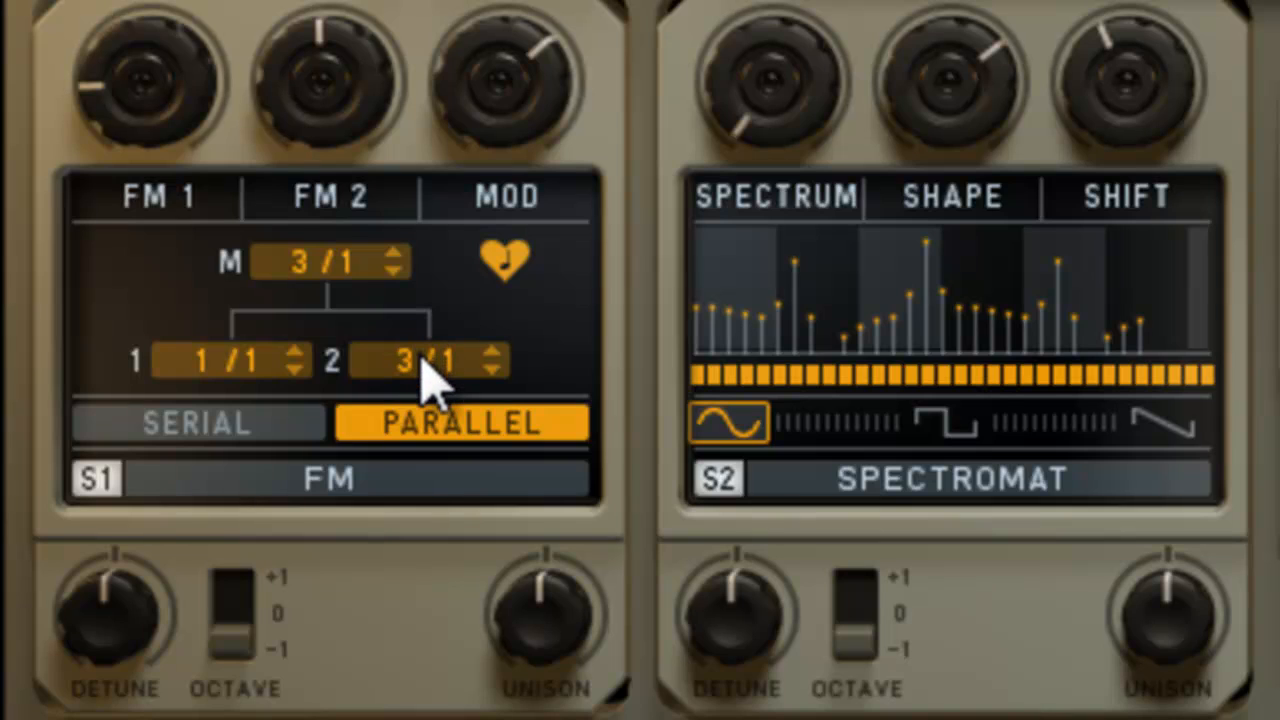
left_click_drag(544, 620, 546, 719)
double_click(553, 612)
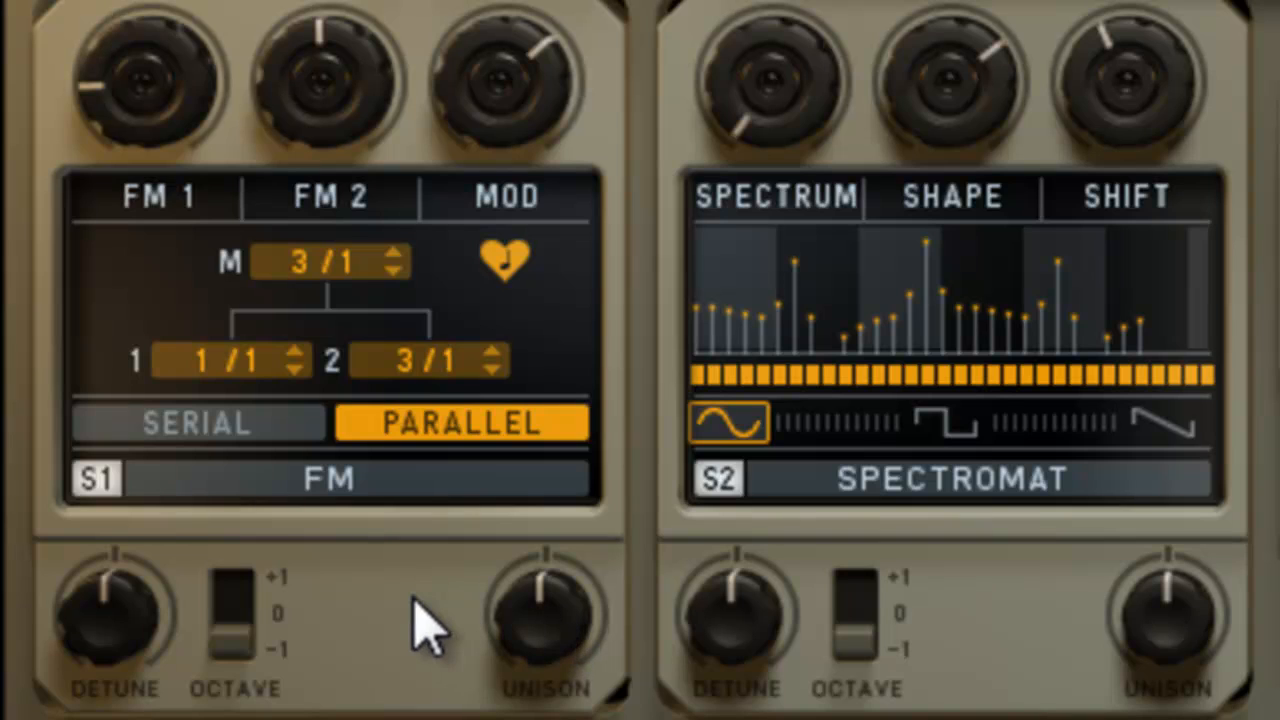
Lower the MOD amount of synth S1 to near its minimum.
double_click(543, 114)
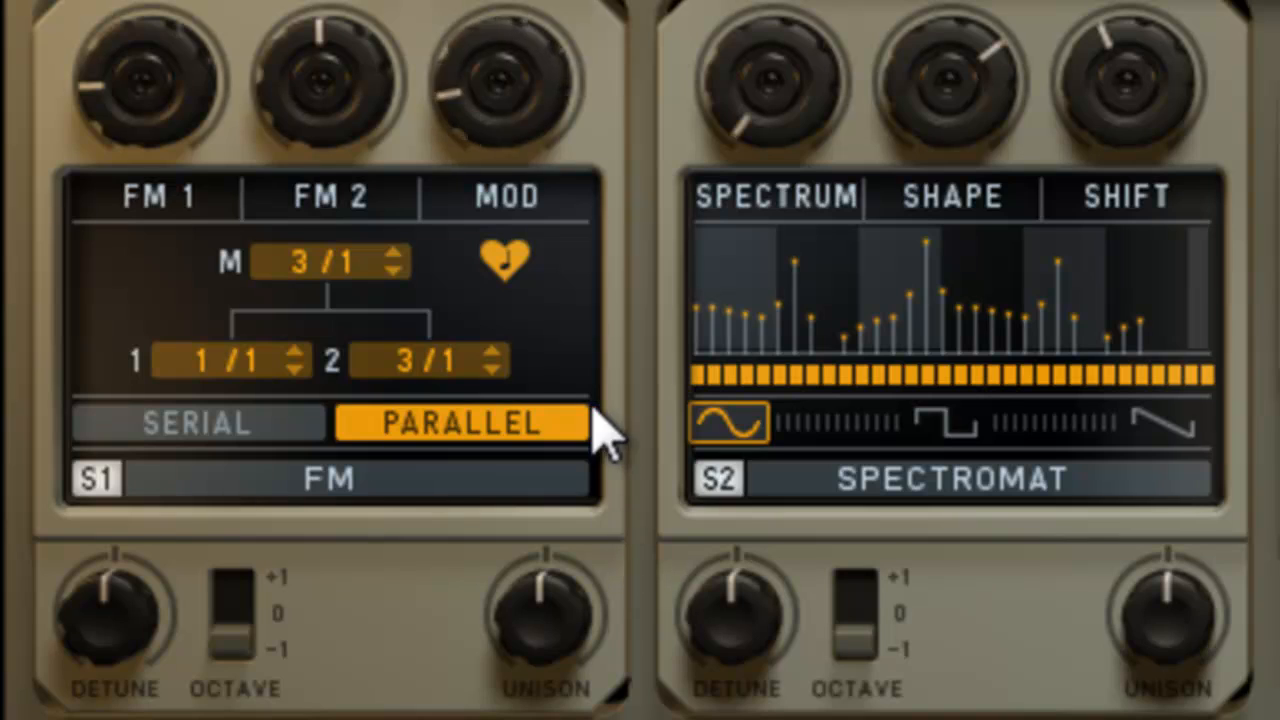
left_click_drag(523, 106, 565, 235)
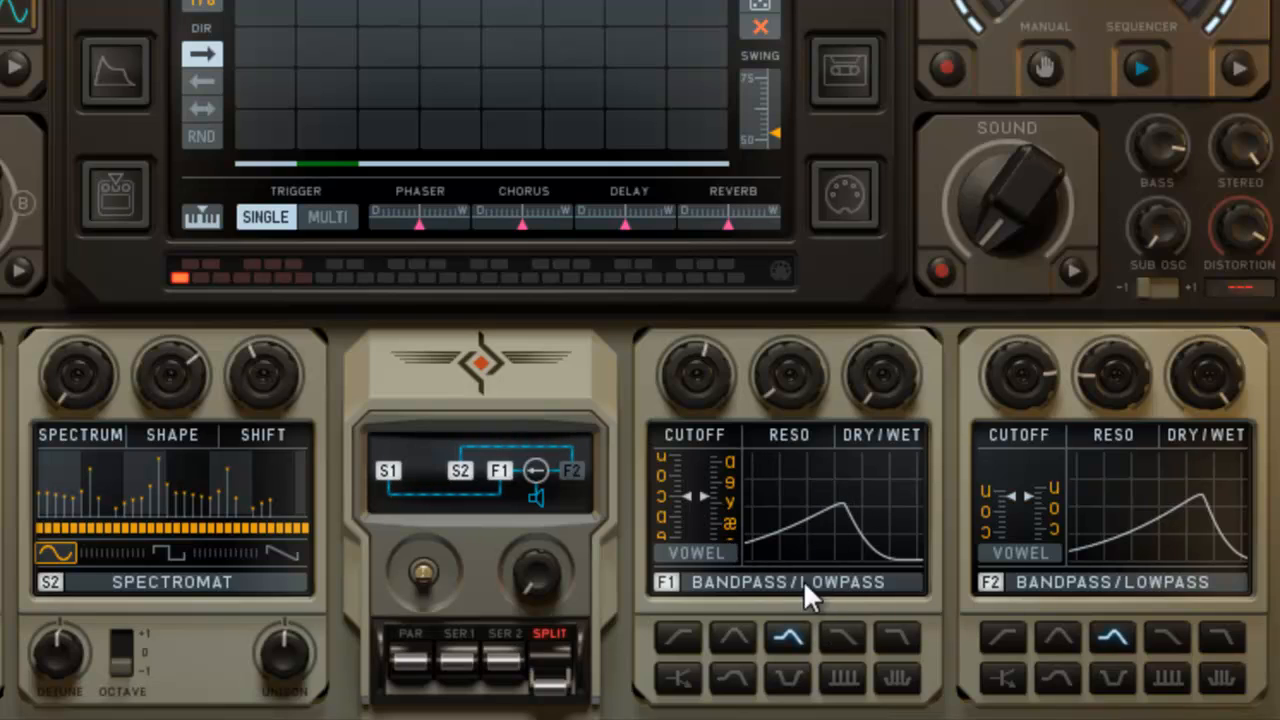
Make filter F1 a 2-pole lowpass with full resonance and fully wet mix, and lower its cutoff to slightly below the midpoint.
left_click(838, 640)
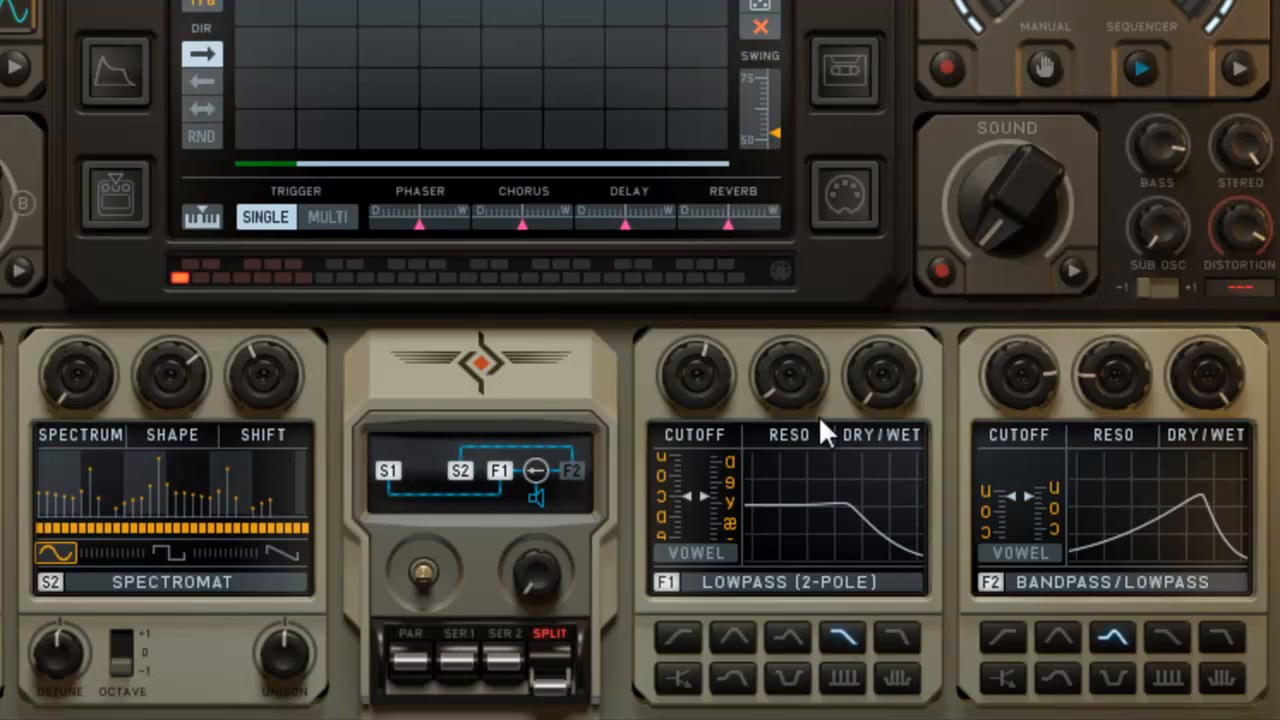
left_click_drag(812, 385, 796, 46)
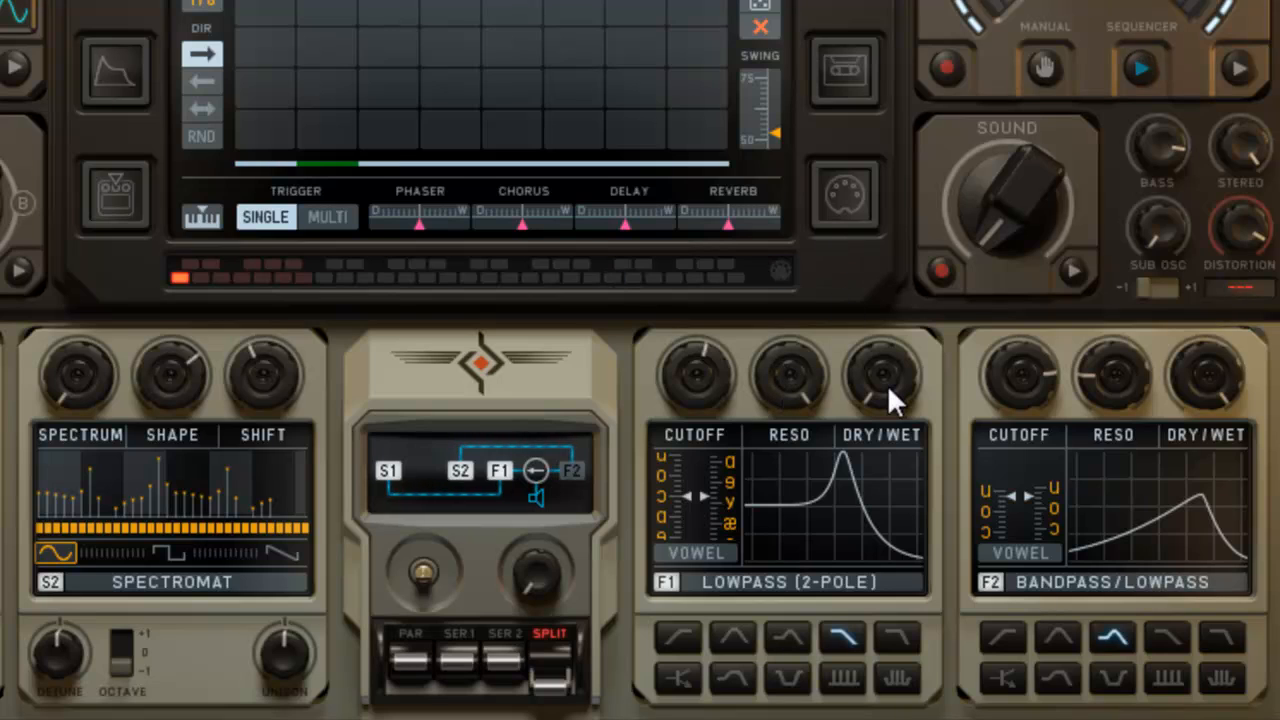
left_click_drag(887, 384, 919, 101)
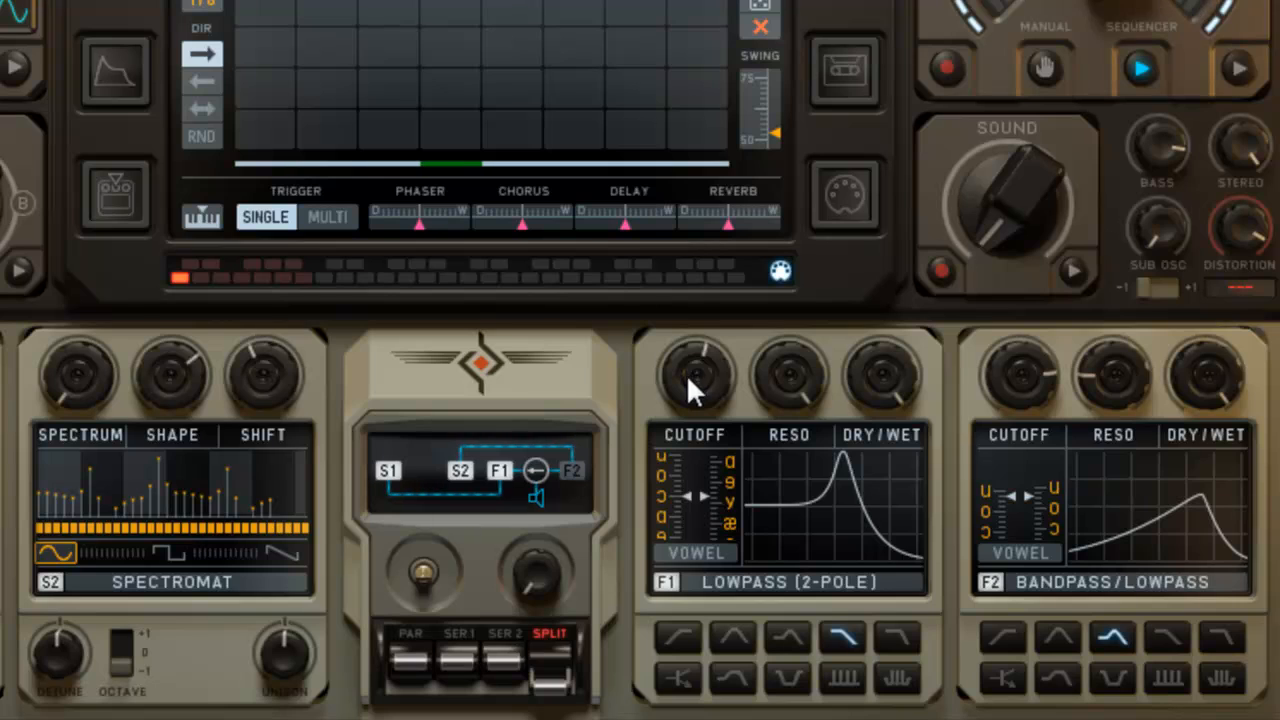
mouse_move(686, 374)
left_mouse_down()
mouse_move(695, 456)
mouse_move(700, 394)
left_mouse_up()
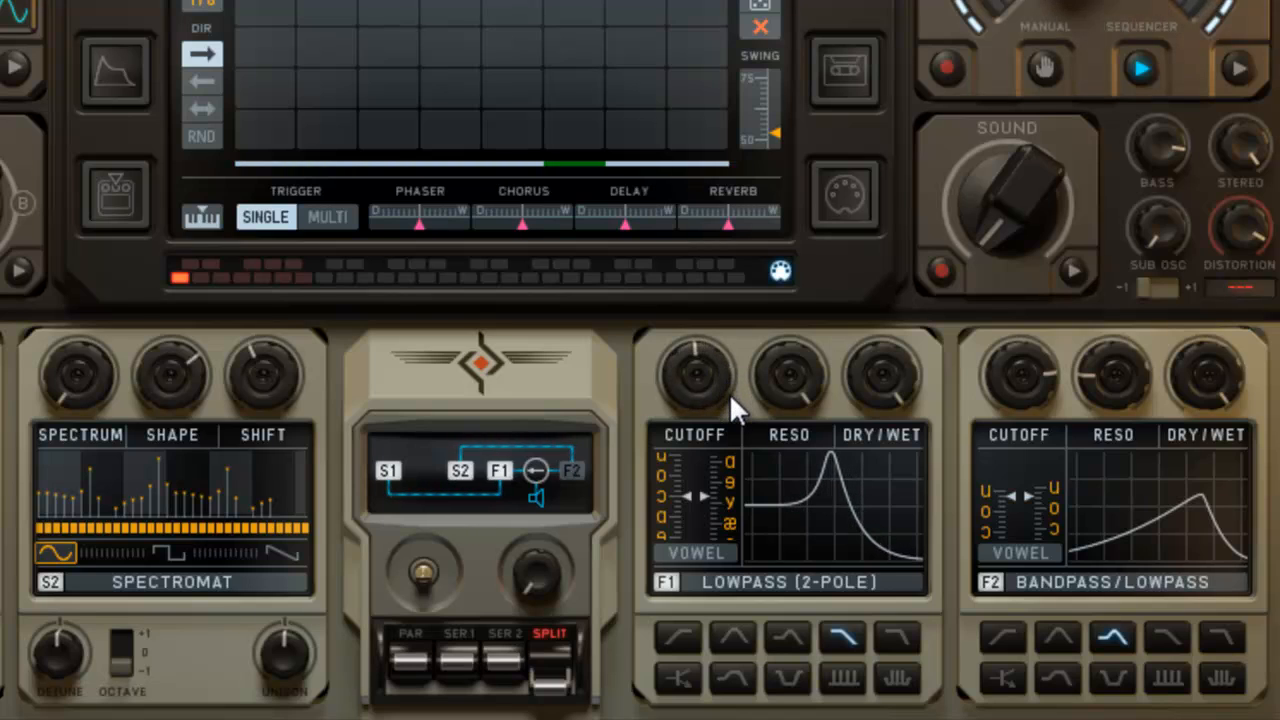
left_click_drag(729, 393, 736, 413)
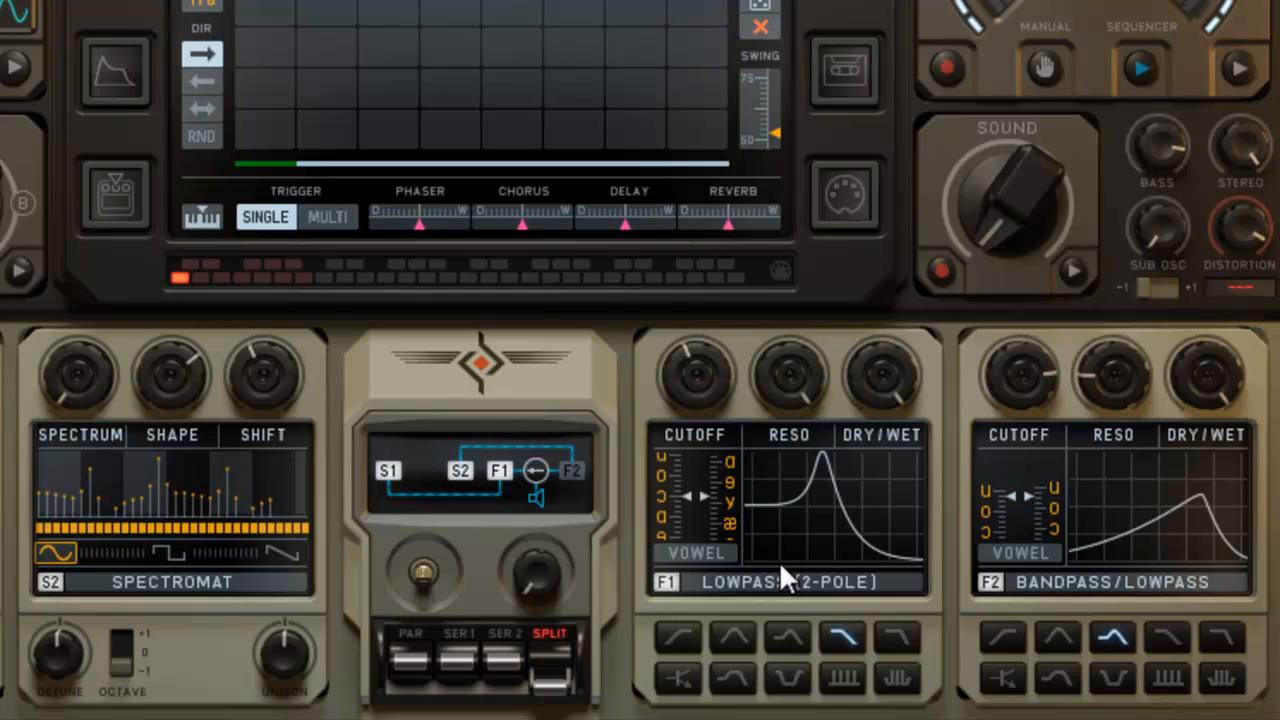
Enable Vowel mode on filter F1 and set its Morph amount to the midpoint.
left_click(692, 552)
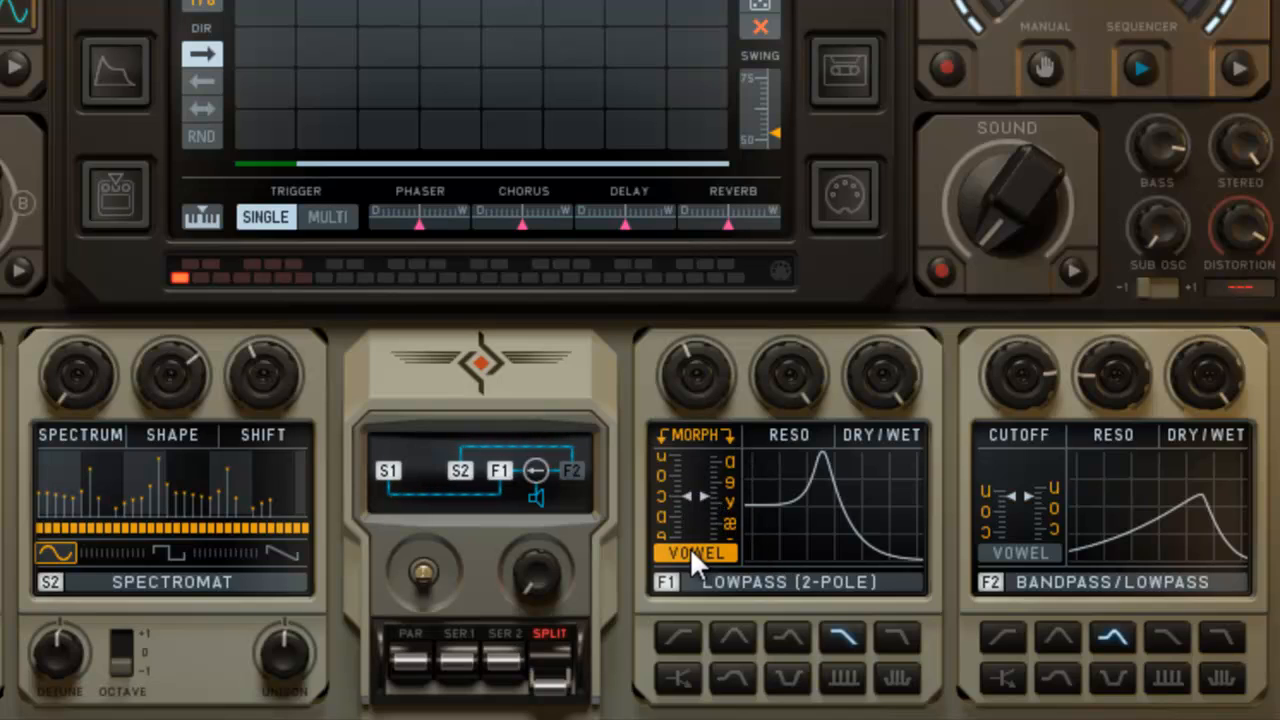
left_click_drag(684, 370, 720, 341)
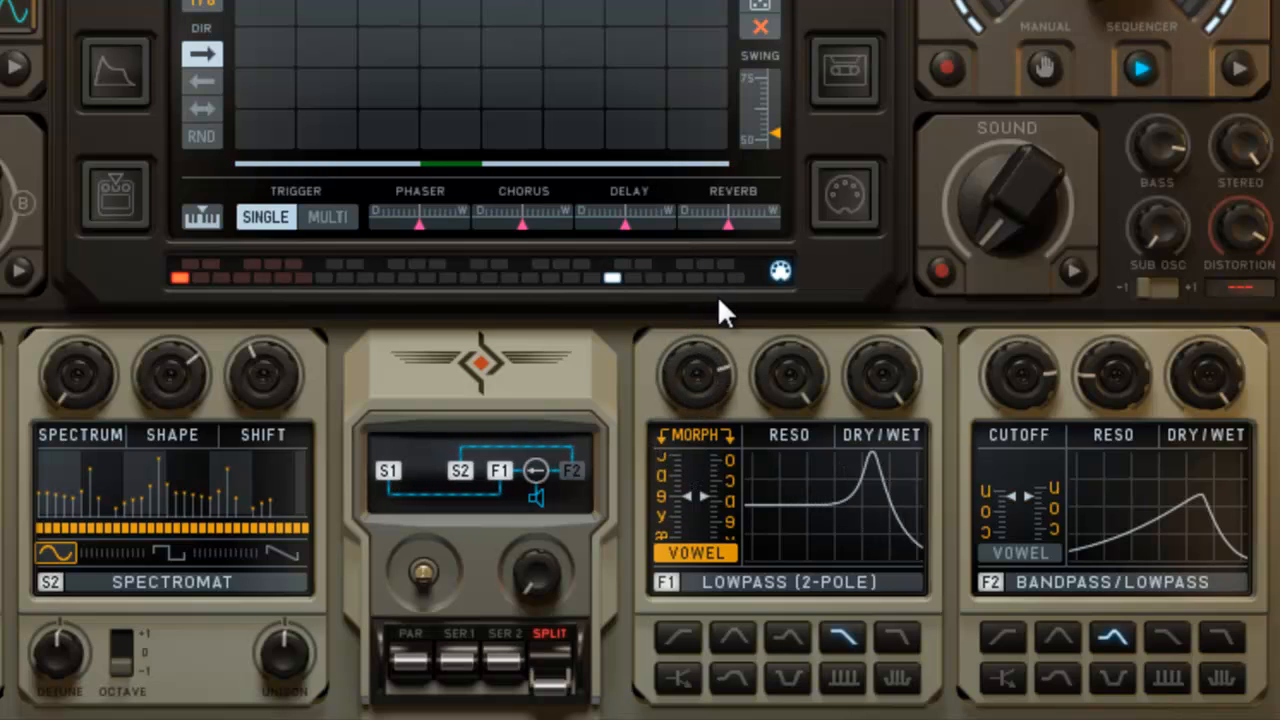
left_click_drag(731, 412, 729, 375)
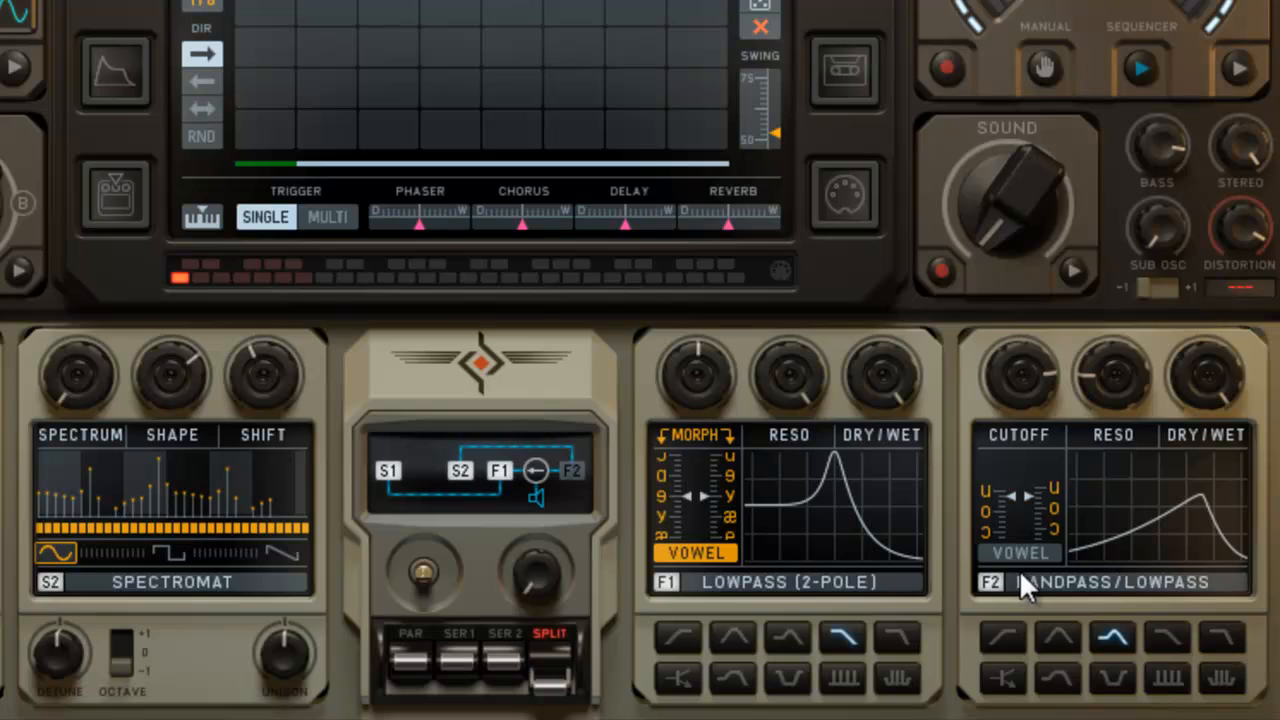
Shift the filter routing balance fully to F2 and adjust the dry/wet mix of filter F2.
left_click_drag(538, 596, 559, 22)
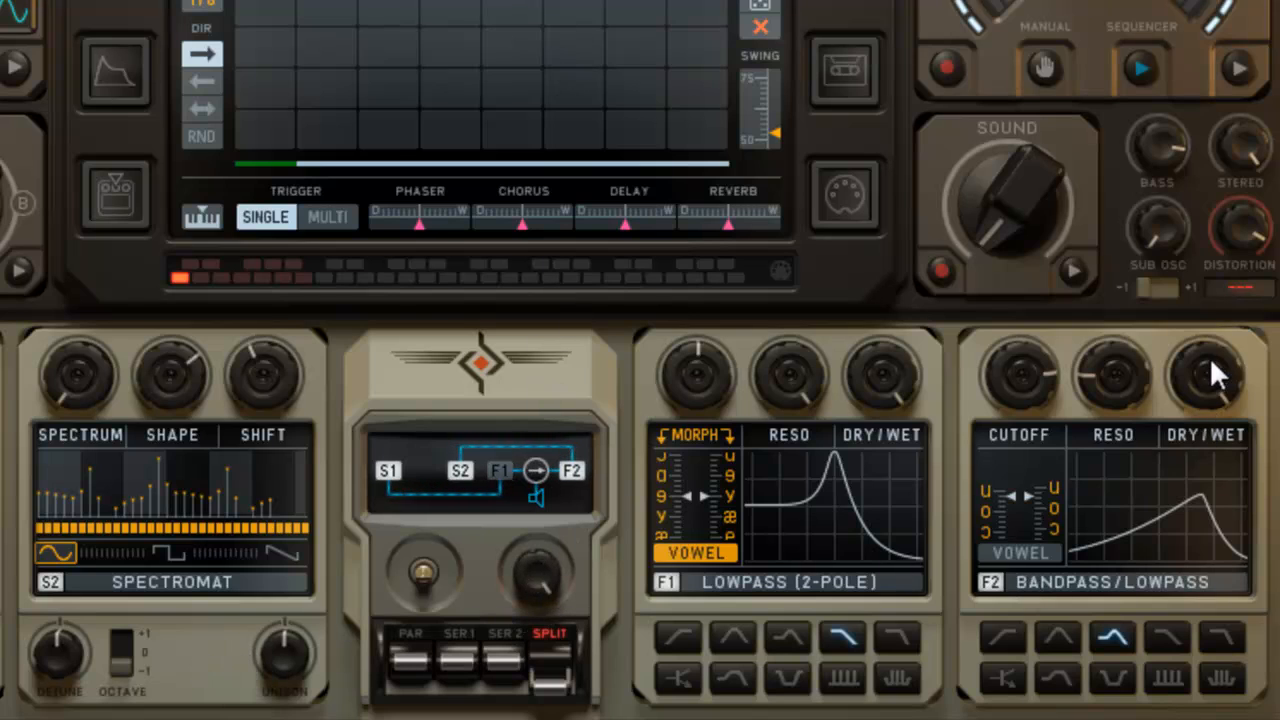
left_click_drag(1210, 359, 1210, 452)
Switch synth S2 to FM and set its M ratio to 1/1.
left_click(180, 583)
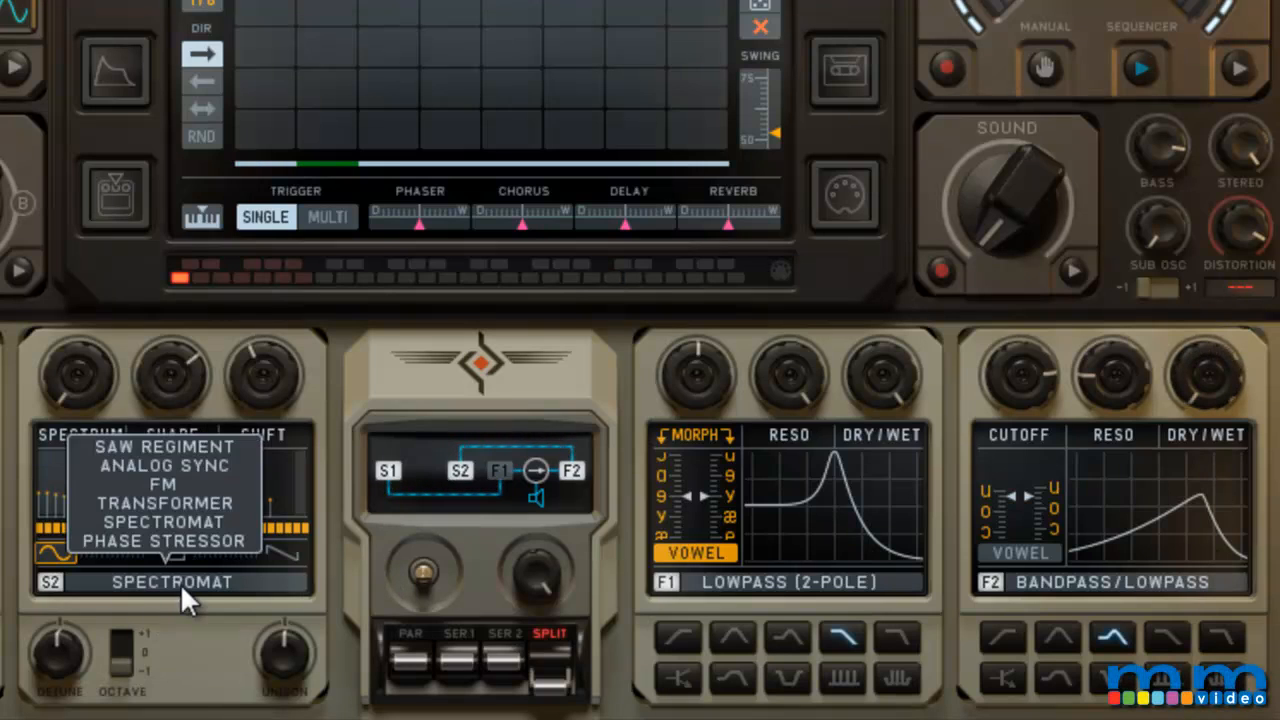
left_click(175, 484)
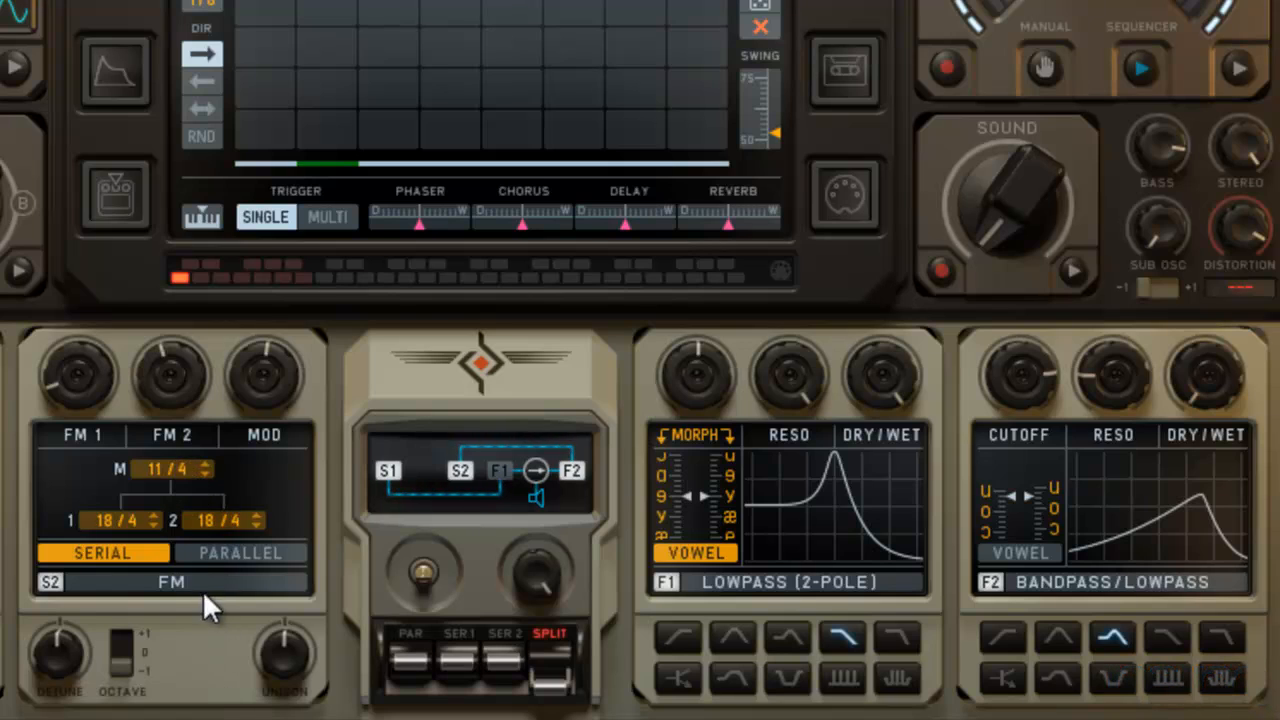
left_click_drag(202, 590, 208, 690)
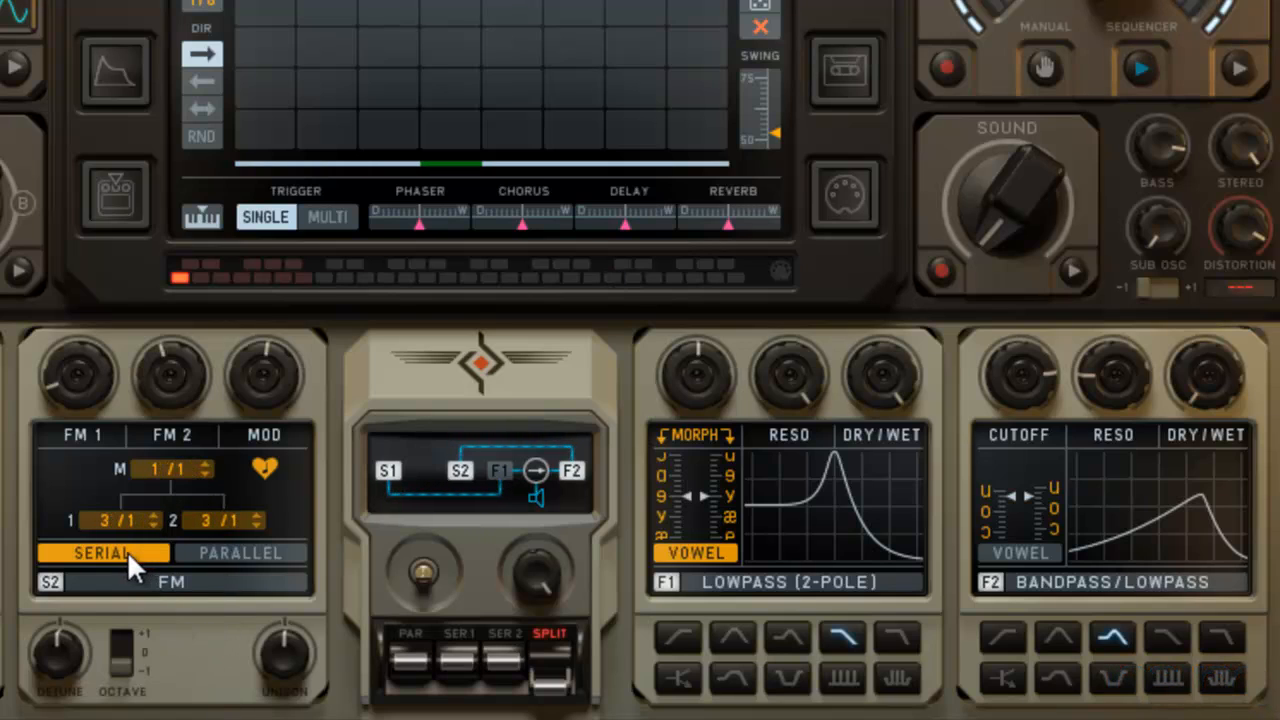
Set S2's operator 1 ratio to 2/1 and operator 2 to 5/1, and raise its FM 1, FM 2 and MOD amounts.
left_click_drag(115, 525, 130, 579)
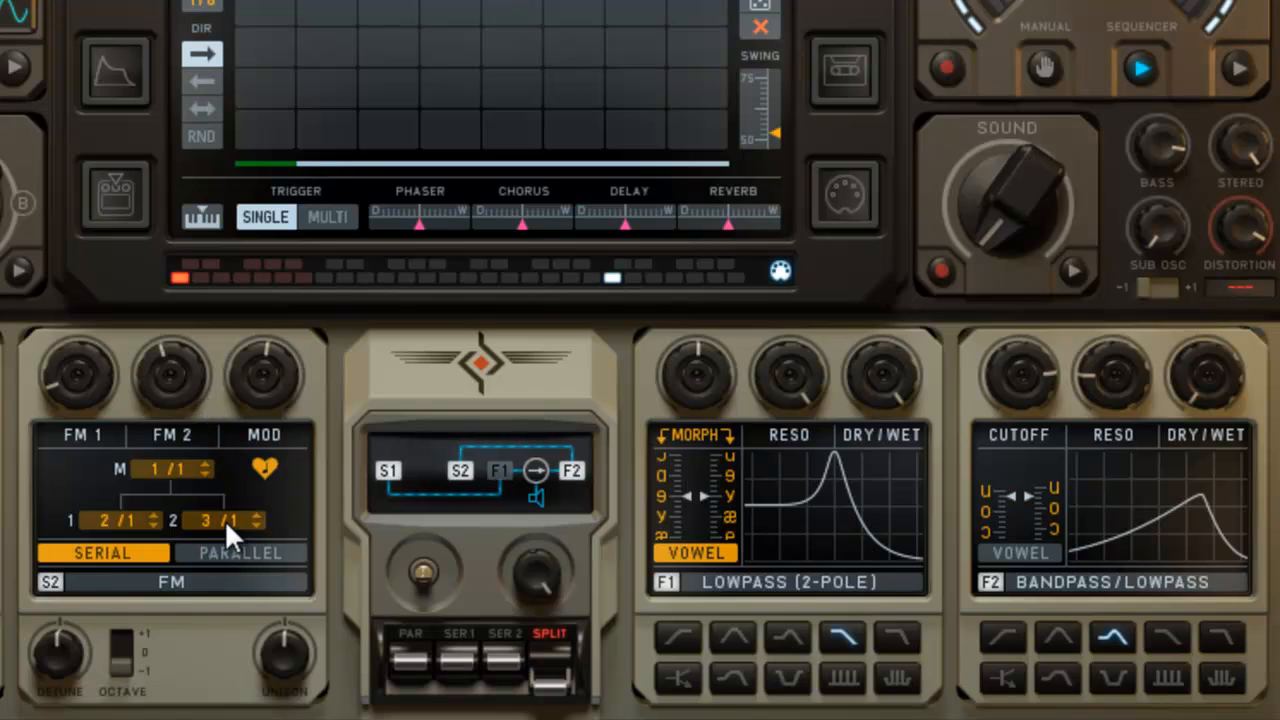
left_click_drag(225, 520, 245, 389)
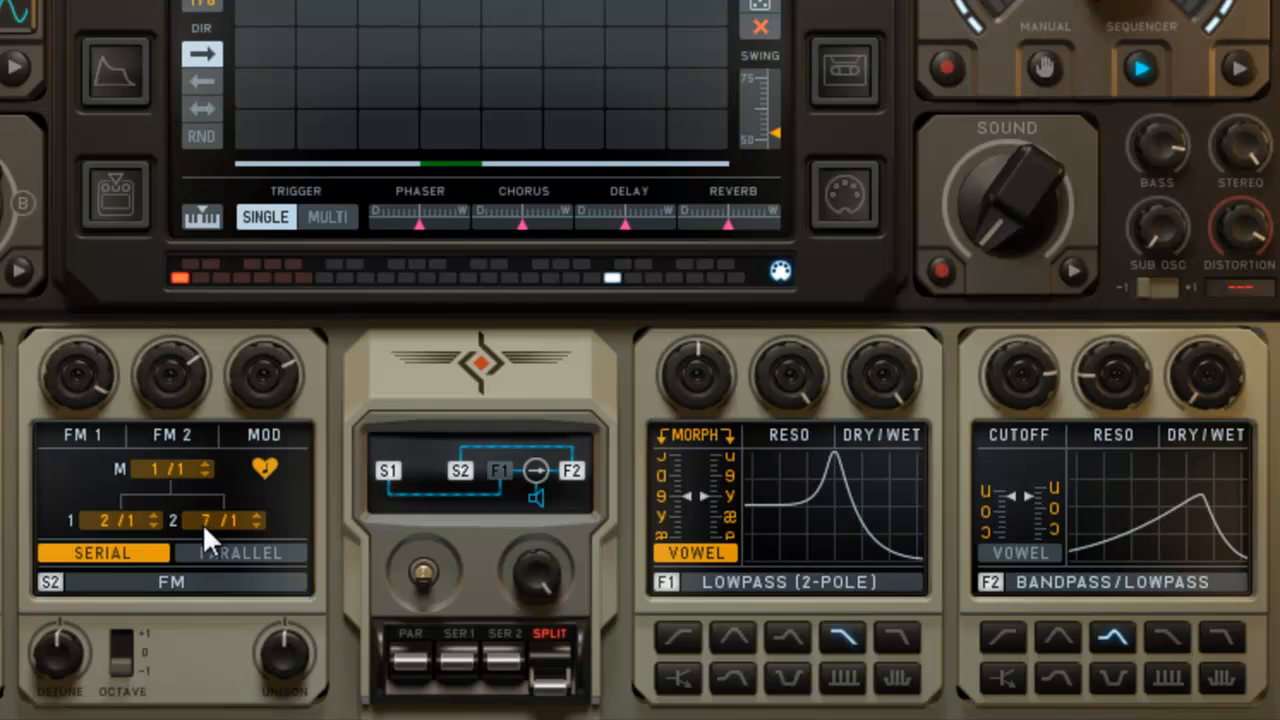
left_click_drag(202, 523, 207, 632)
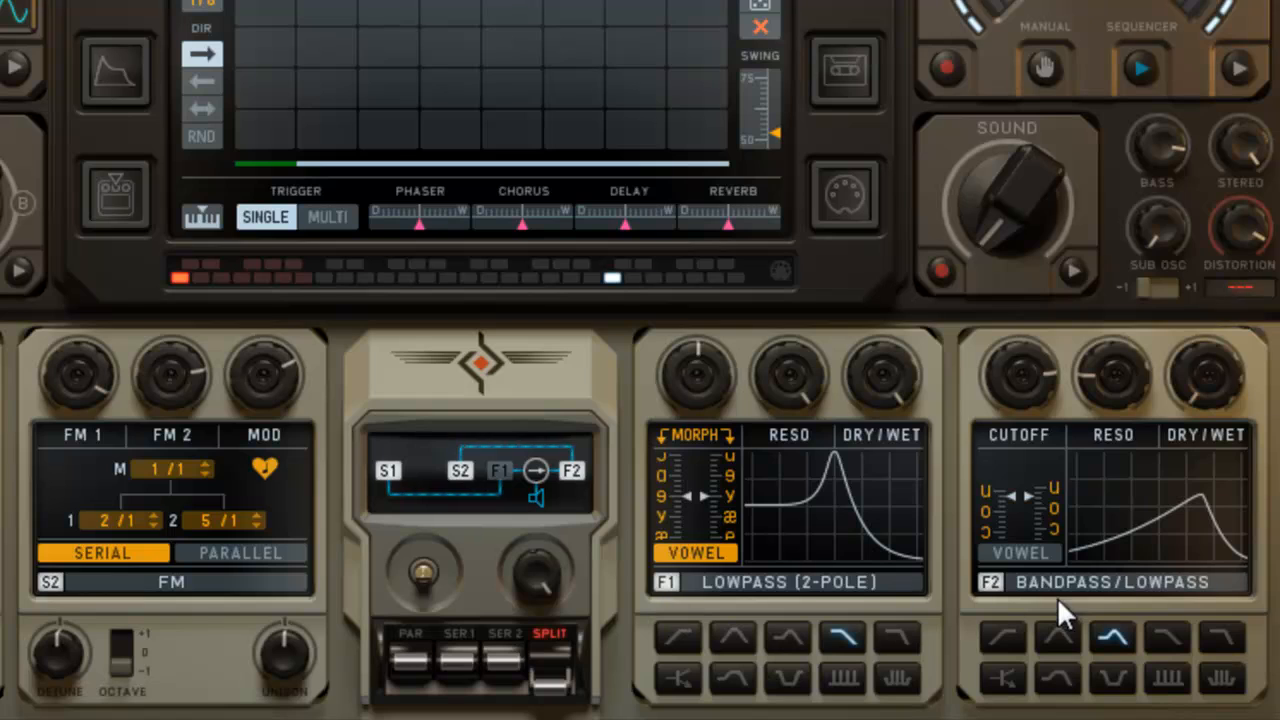
Change filter F2 to Highpass, raise its resonance and lower its cutoff to just above the midpoint.
left_click(1007, 635)
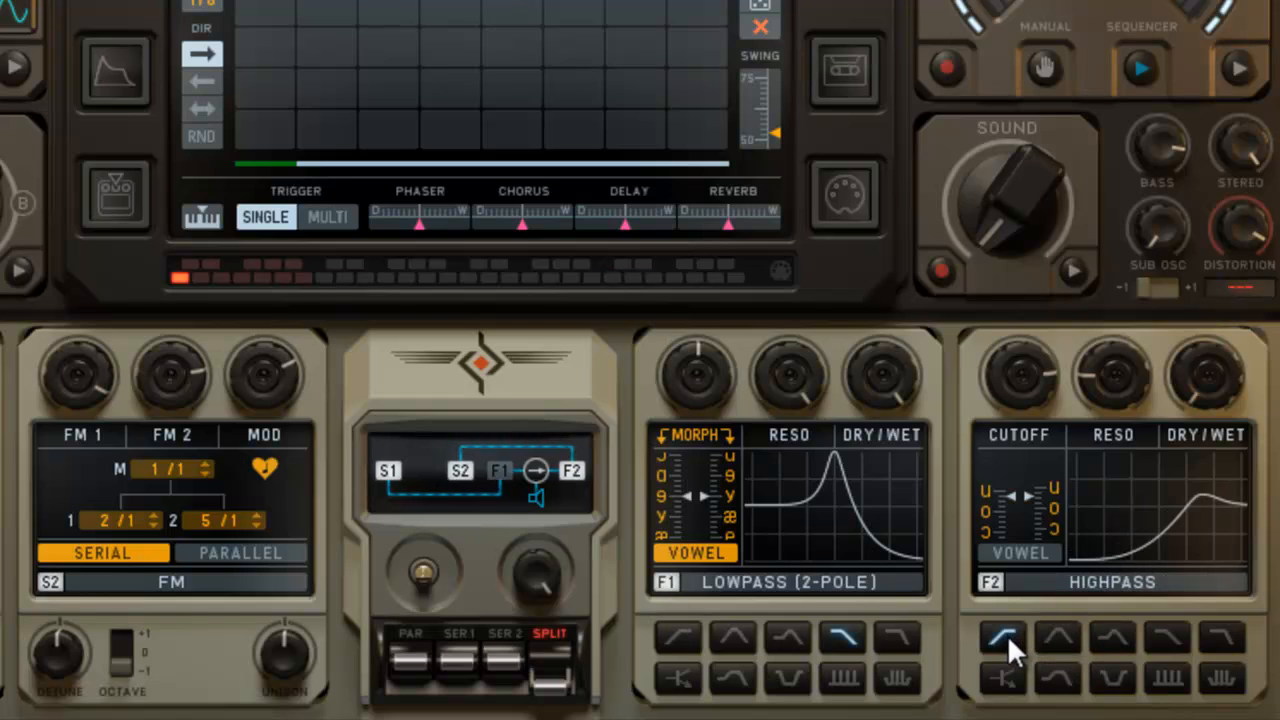
left_click_drag(1124, 412, 1130, 168)
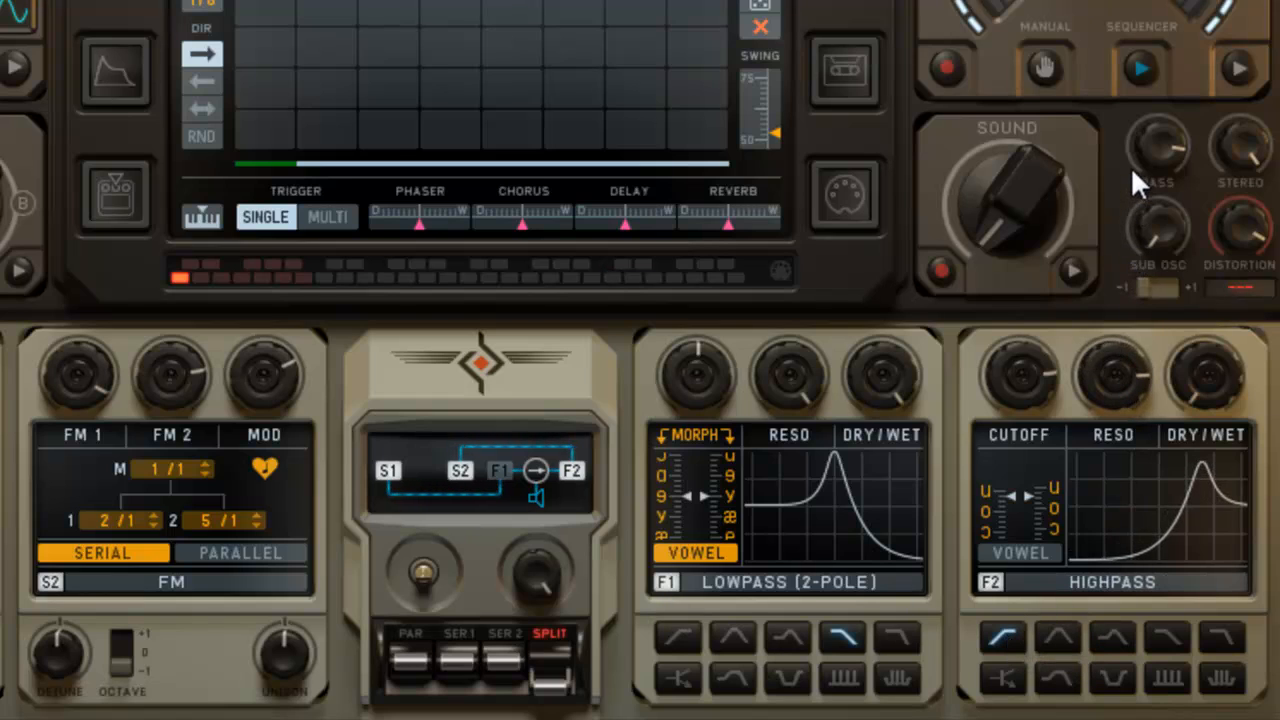
left_click_drag(1038, 376, 1038, 399)
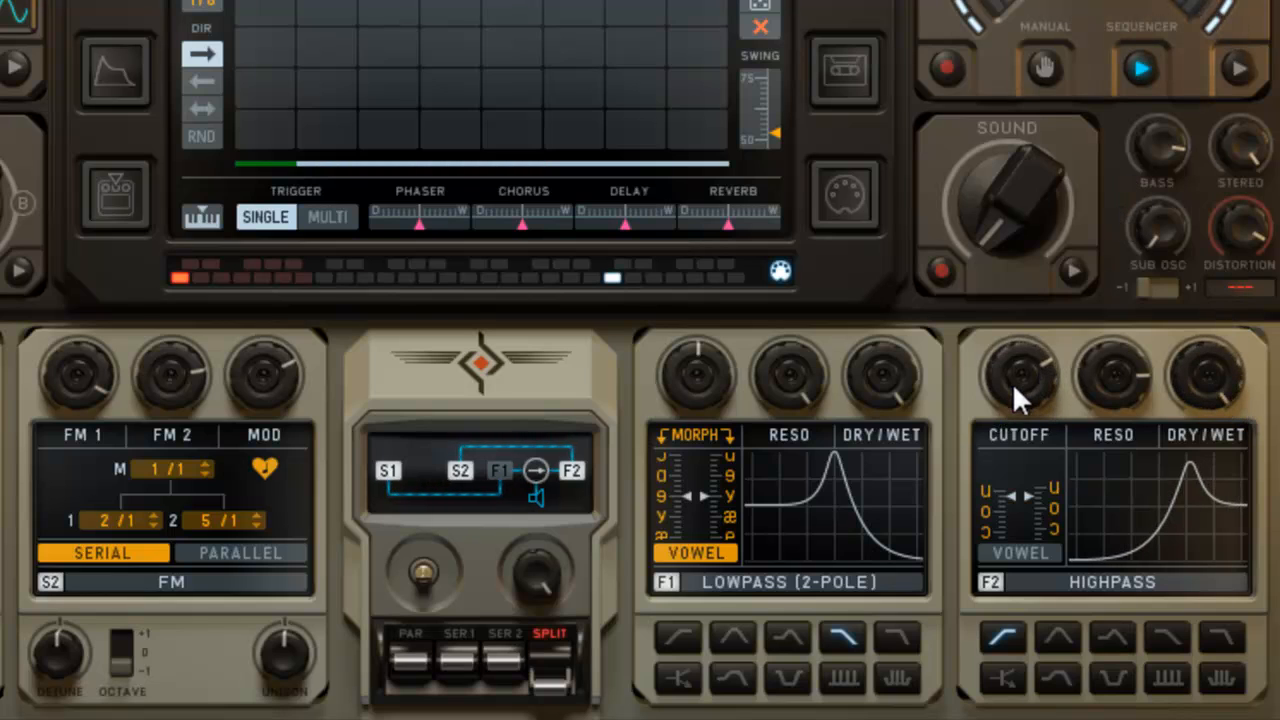
left_click_drag(1022, 380, 1021, 413)
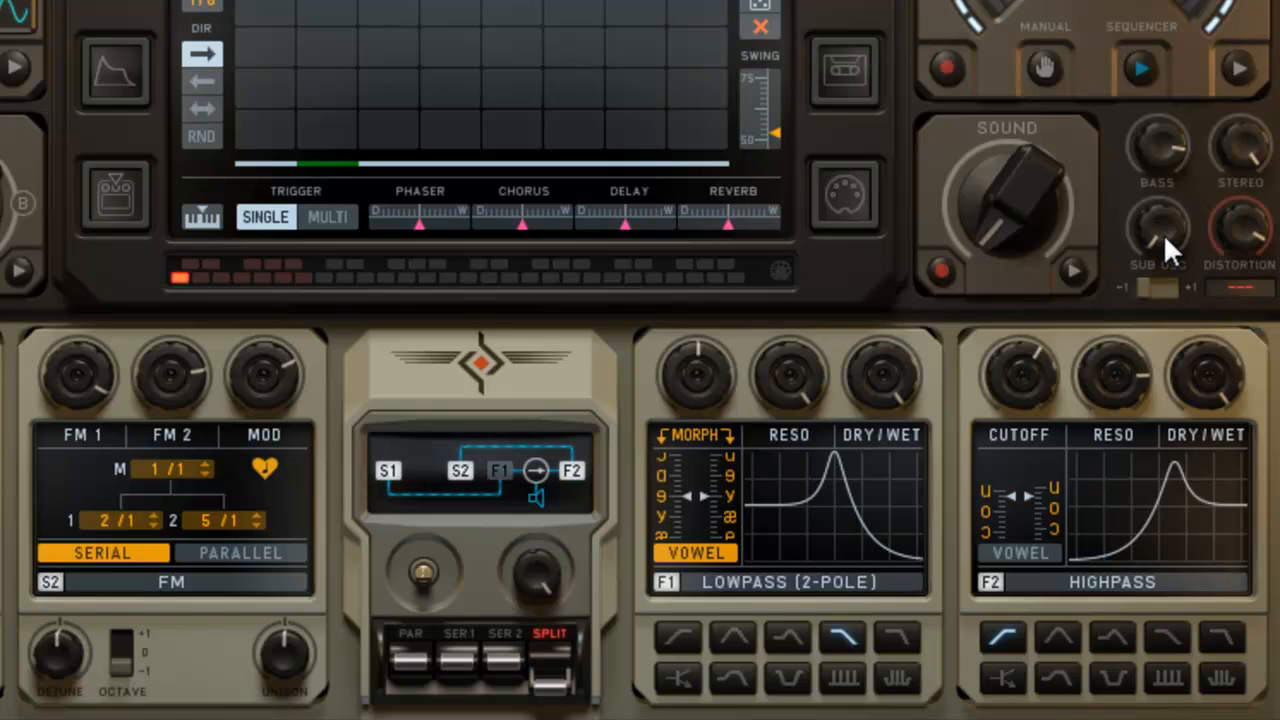
Raise the Sub Osc level to its midpoint.
left_click(1157, 66)
mouse_move(1156, 288)
left_mouse_down()
mouse_move(1175, 288)
mouse_move(1139, 290)
mouse_move(1179, 295)
mouse_move(1136, 297)
left_mouse_up()
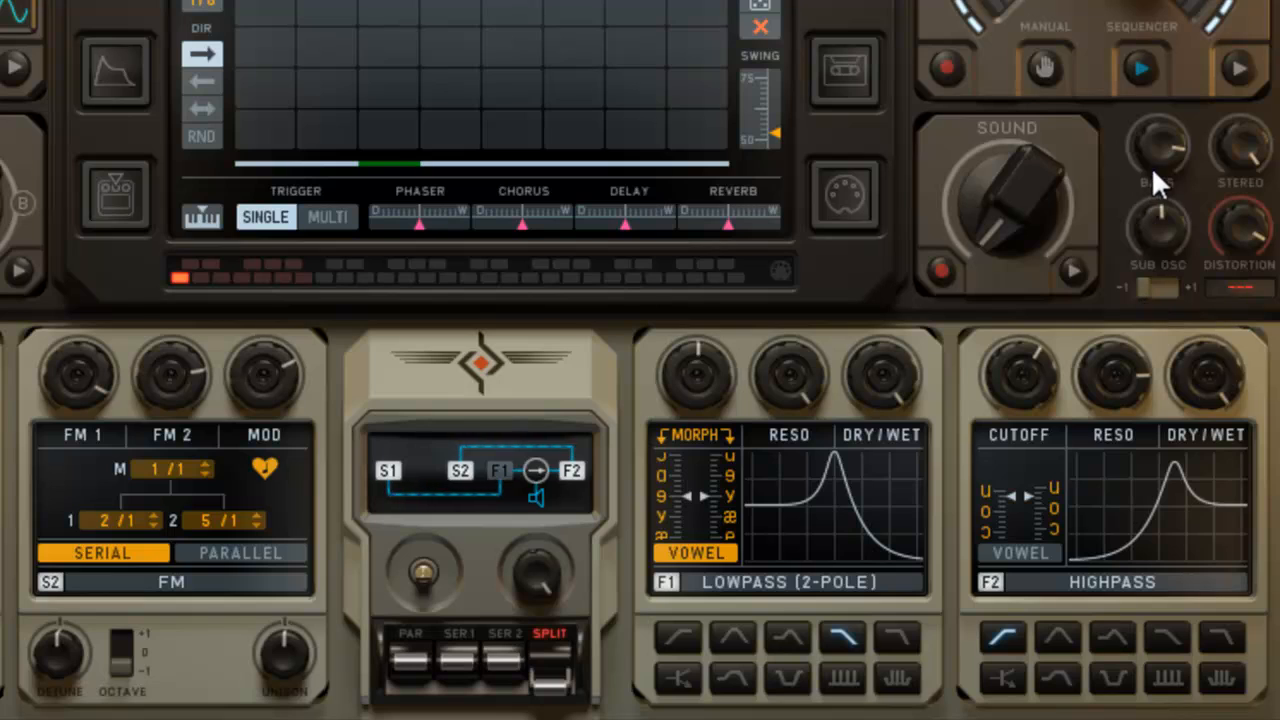
Bring the Bass level back to its midpoint and set the distortion type to 1 Bit.
left_click_drag(1152, 168, 1197, 283)
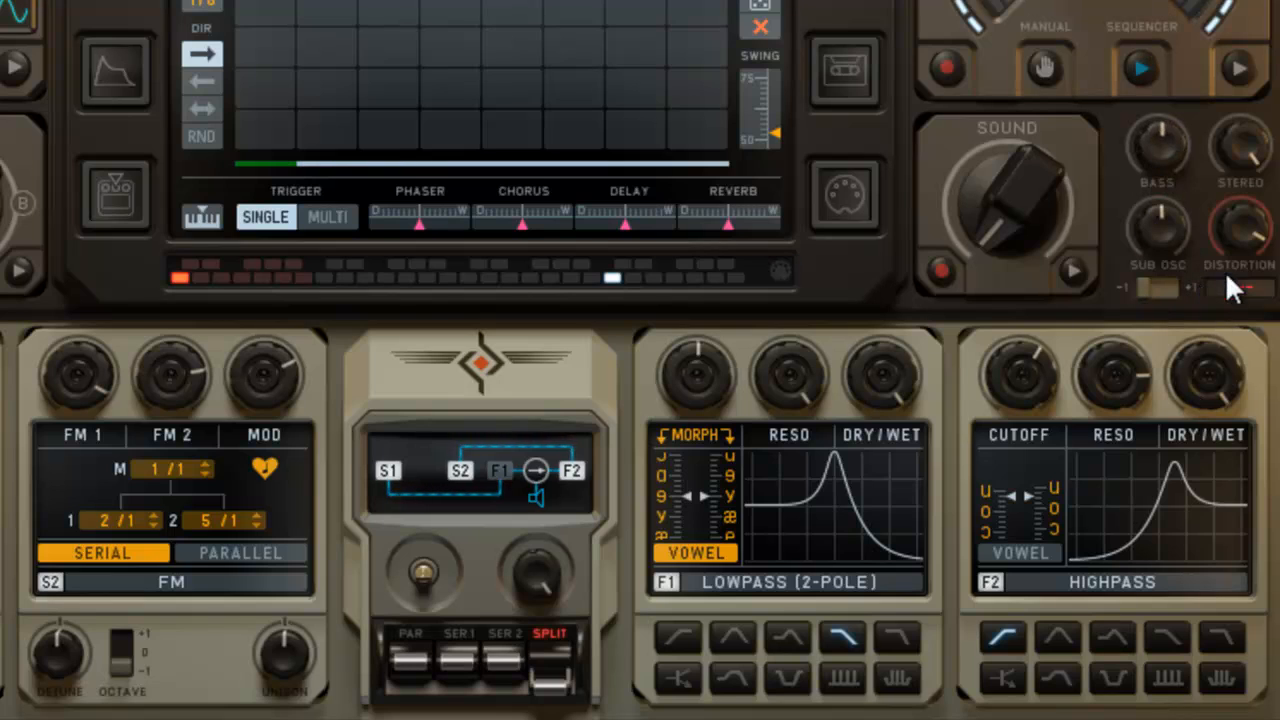
left_click(1240, 290)
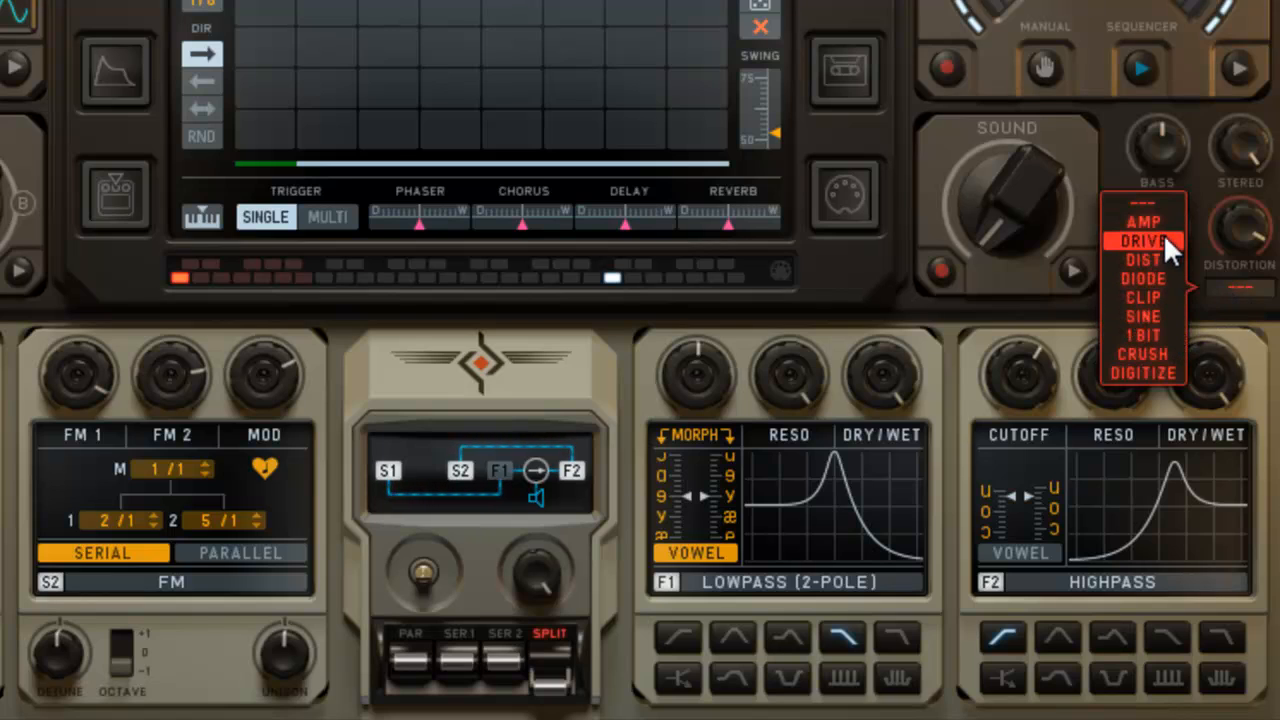
left_click(1158, 333)
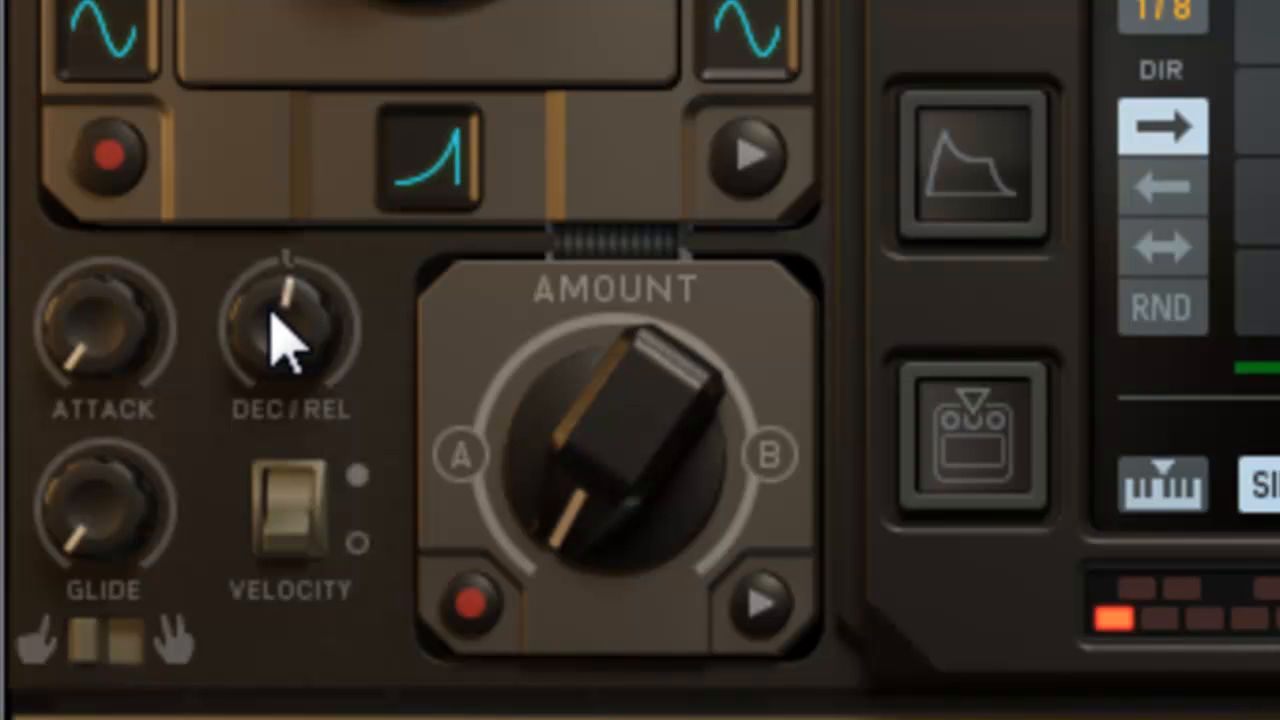
Lower the master Dec/Rel to about a quarter and raise the Attack to just below its midpoint.
left_click_drag(280, 337, 340, 594)
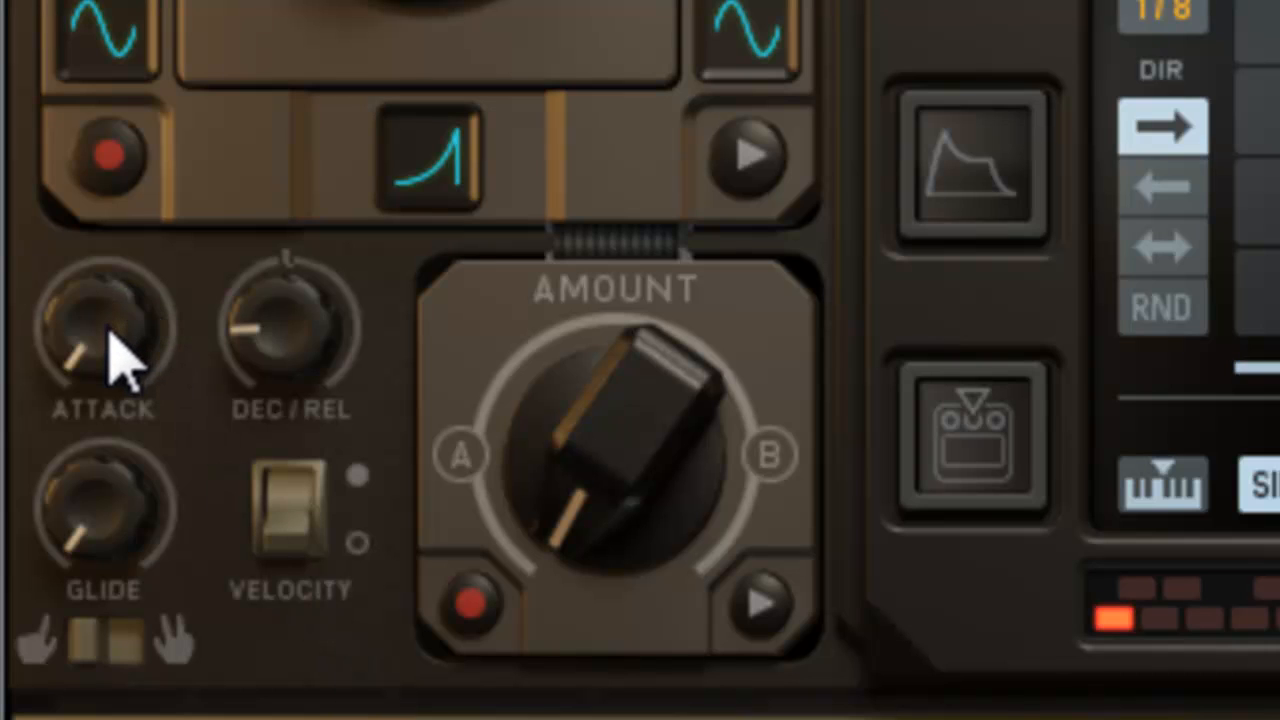
left_click_drag(110, 350, 129, 243)
left_click_drag(132, 293, 140, 344)
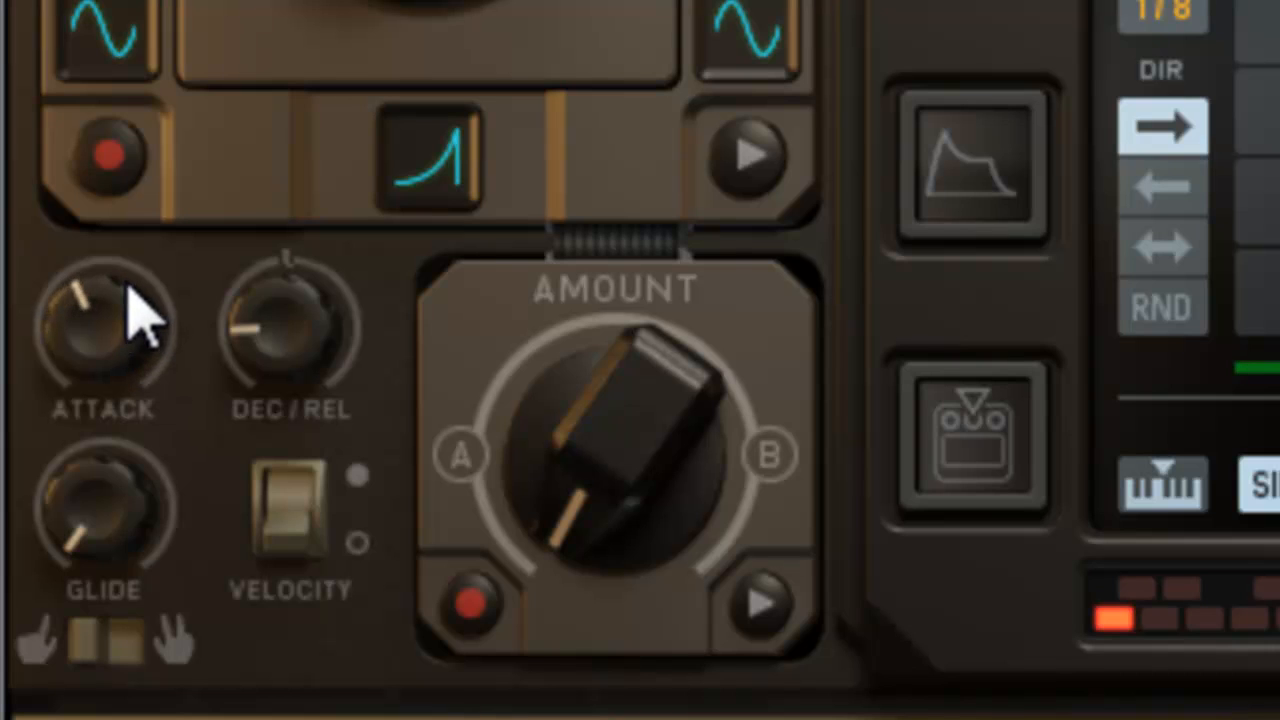
left_click_drag(126, 277, 126, 266)
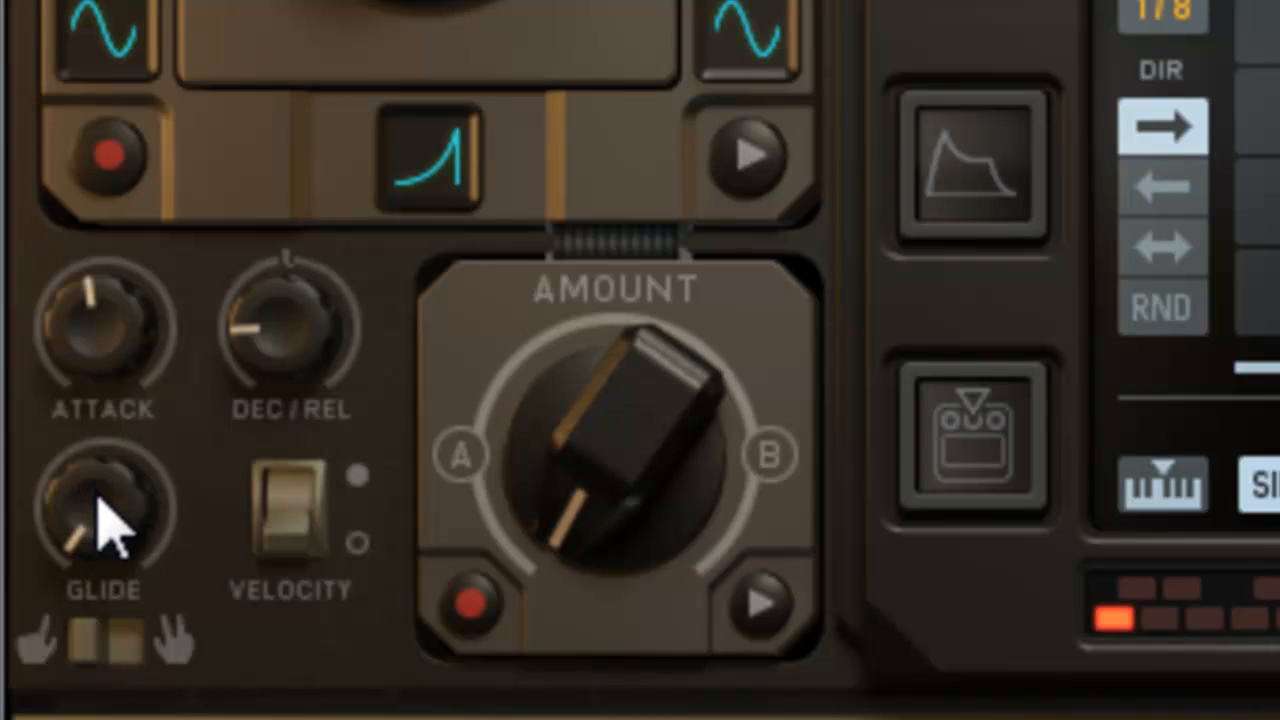
Raise Glide to about a fifth of its range and return the master Attack to minimum.
left_click_drag(109, 520, 97, 364)
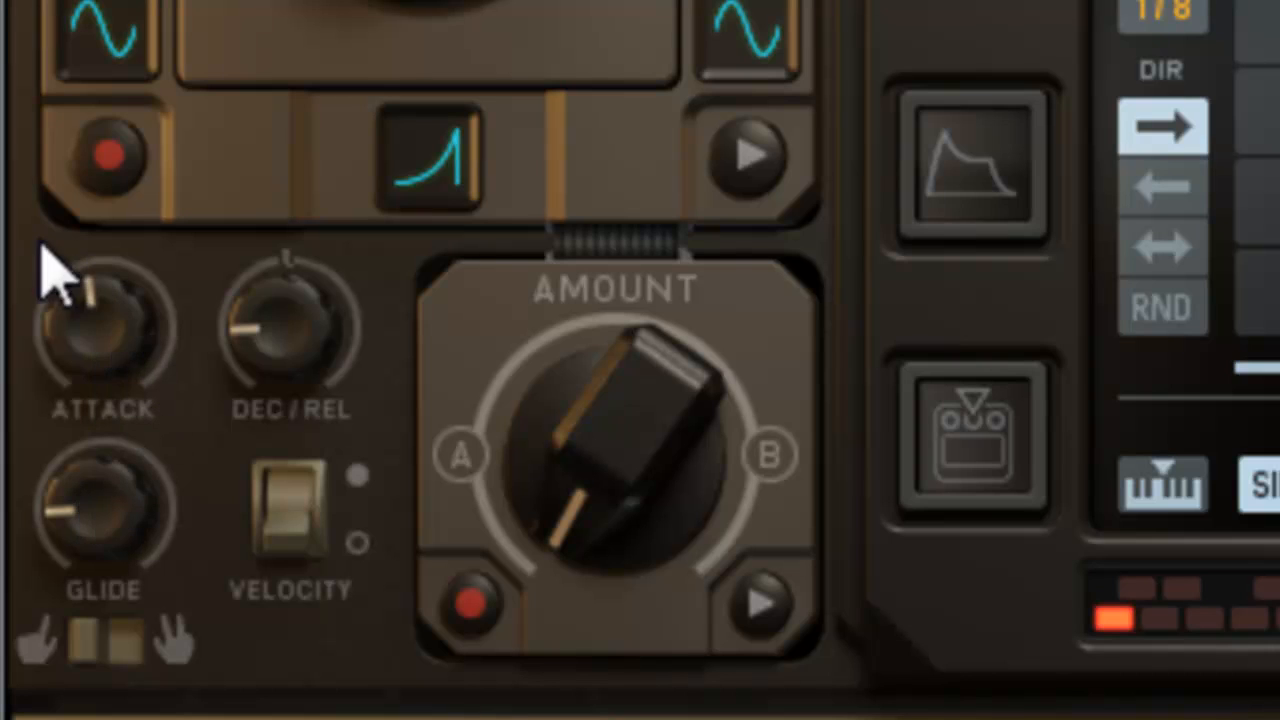
left_click_drag(80, 329, 80, 420)
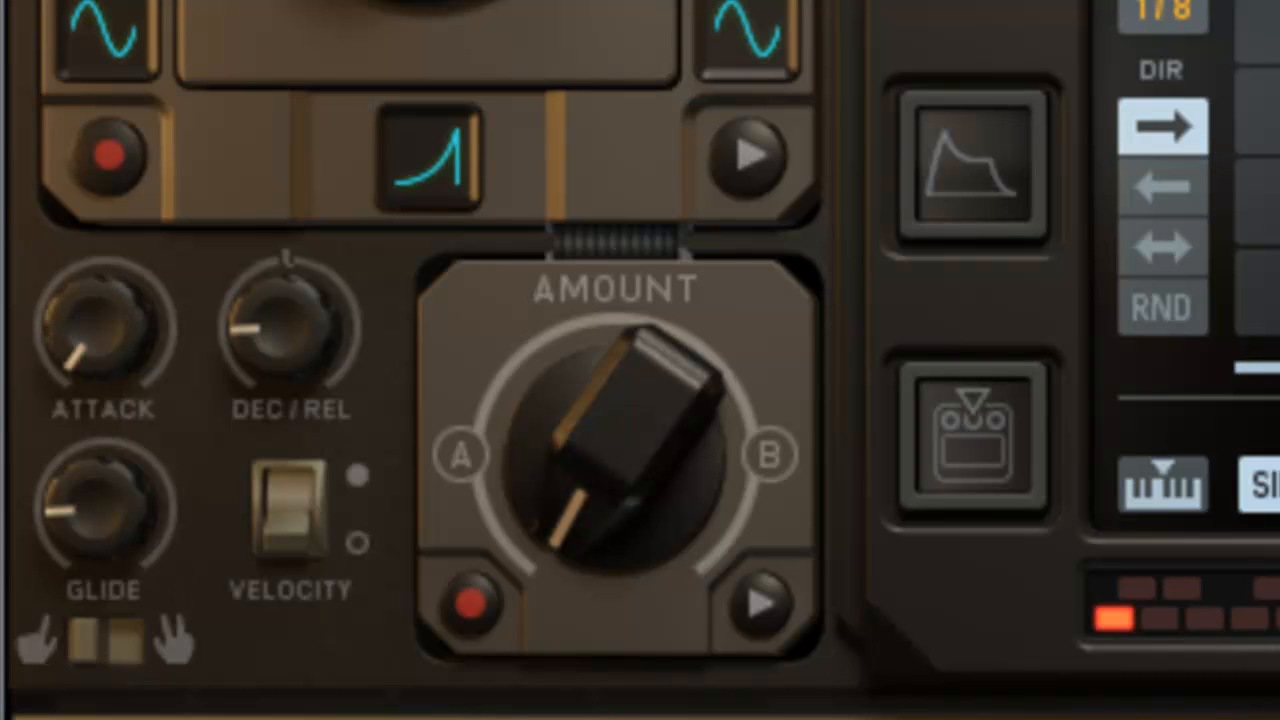
mouse_move(308, 354)
left_mouse_down()
mouse_move(334, 388)
mouse_move(327, 351)
left_mouse_up()
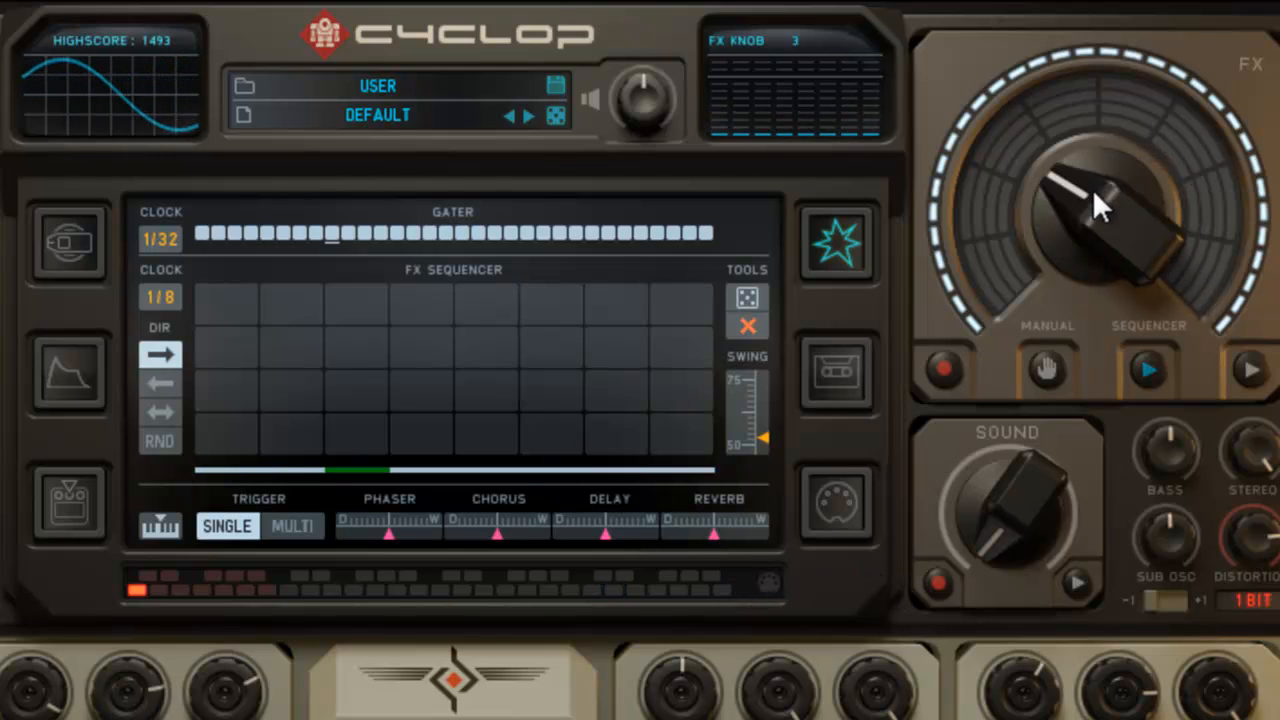
Turn the FX knob to position 1, add Reverb to the first FX sequencer column and lower the reverb mix to 12.24%.
left_click_drag(1092, 188, 1089, 317)
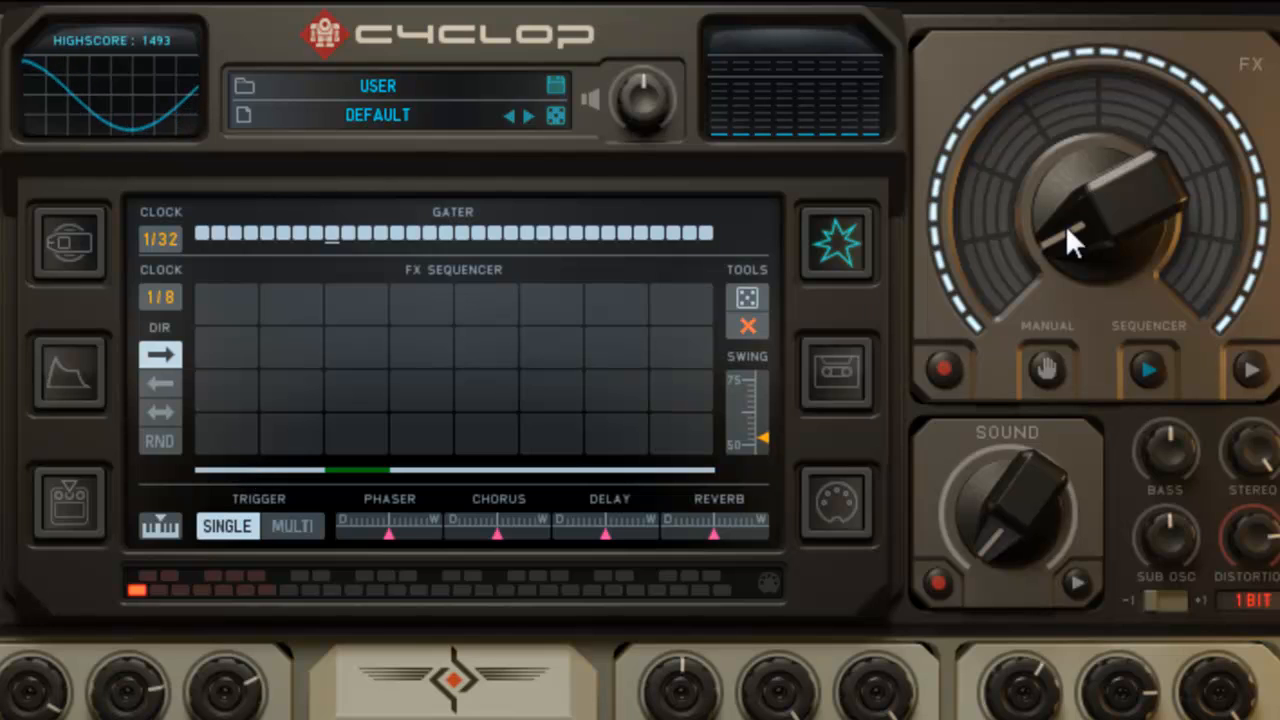
left_click(244, 428)
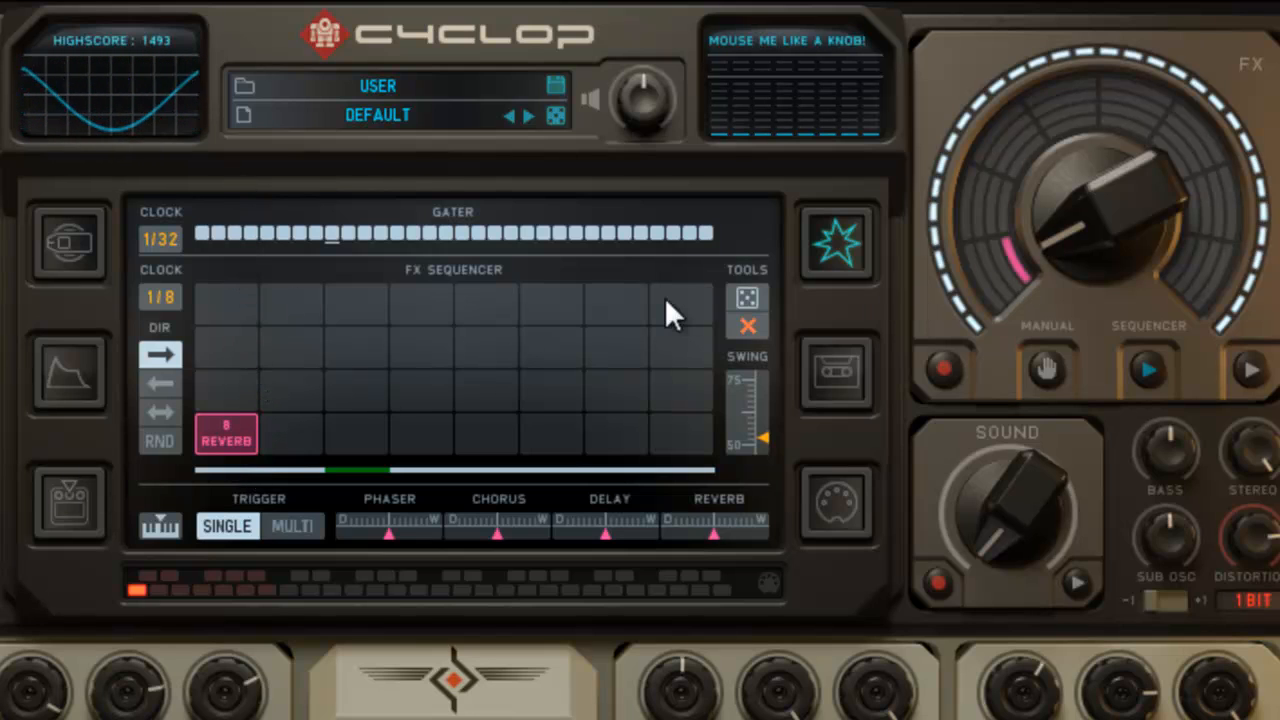
mouse_move(720, 536)
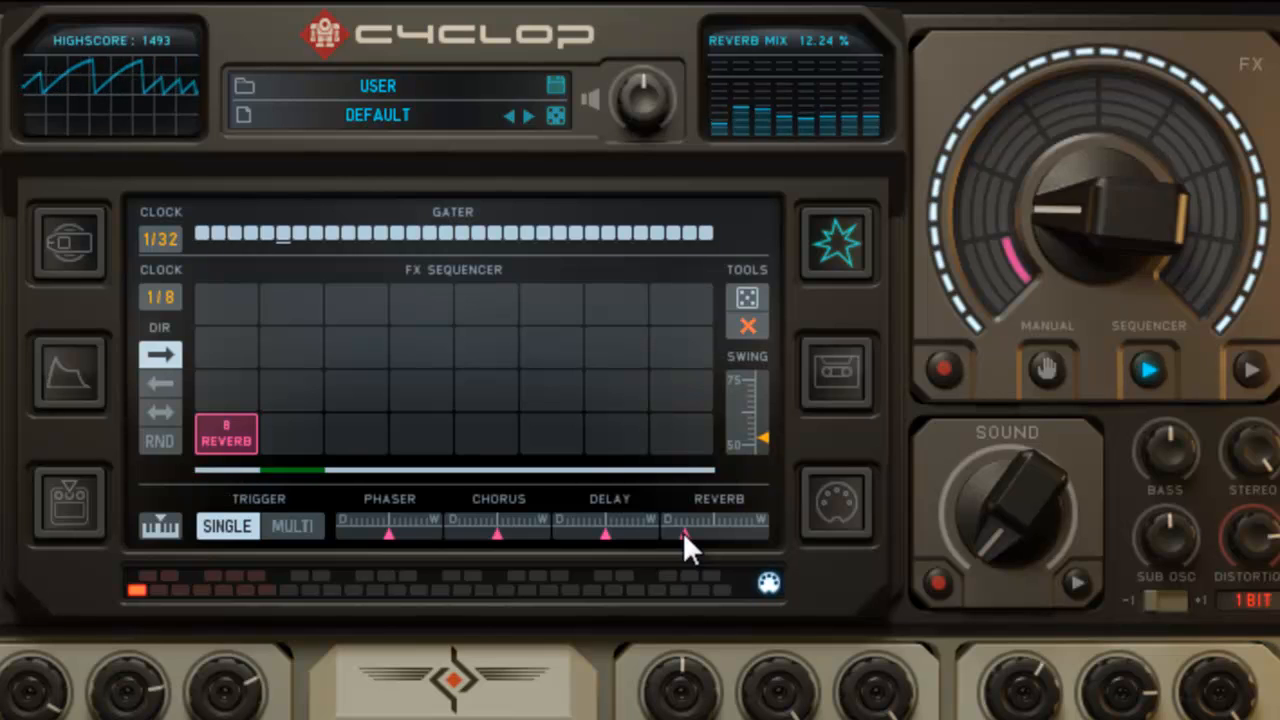
Lower the Bass level to about a quarter, look over the drum pattern in the step sequencer and adjust the Sub Osc octave switch.
left_click_drag(1168, 456, 1218, 587)
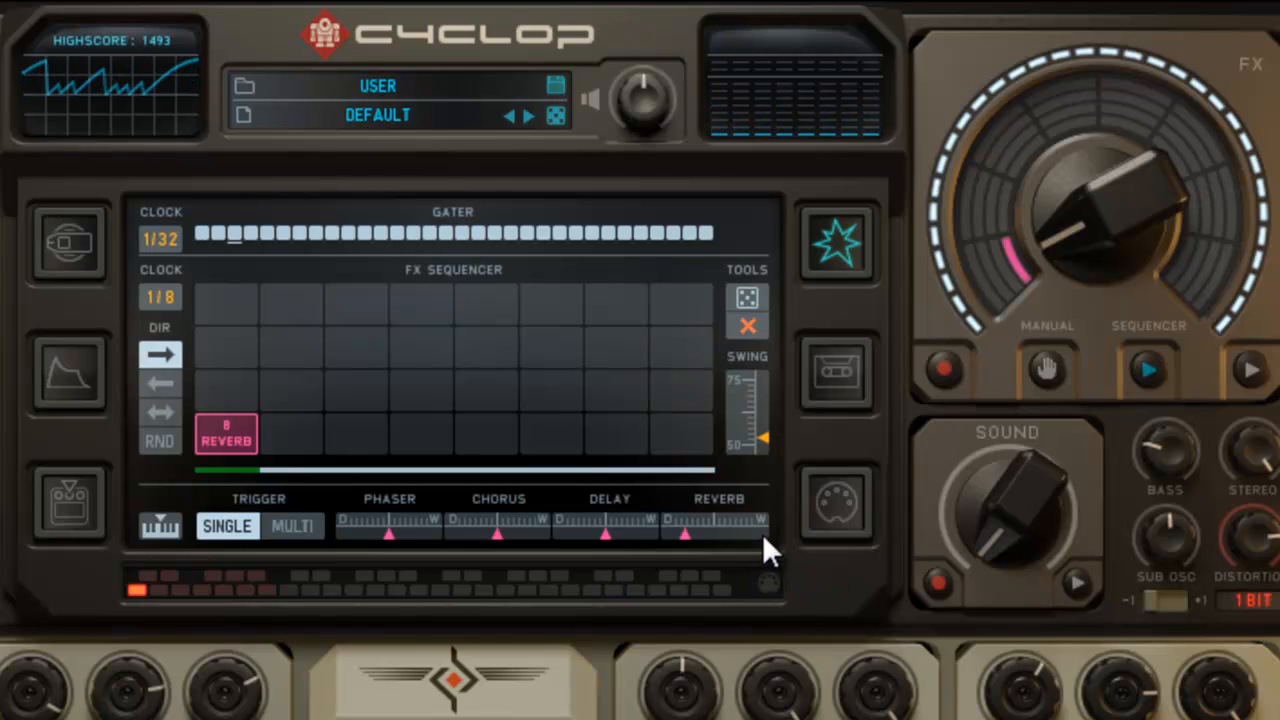
key("F6")
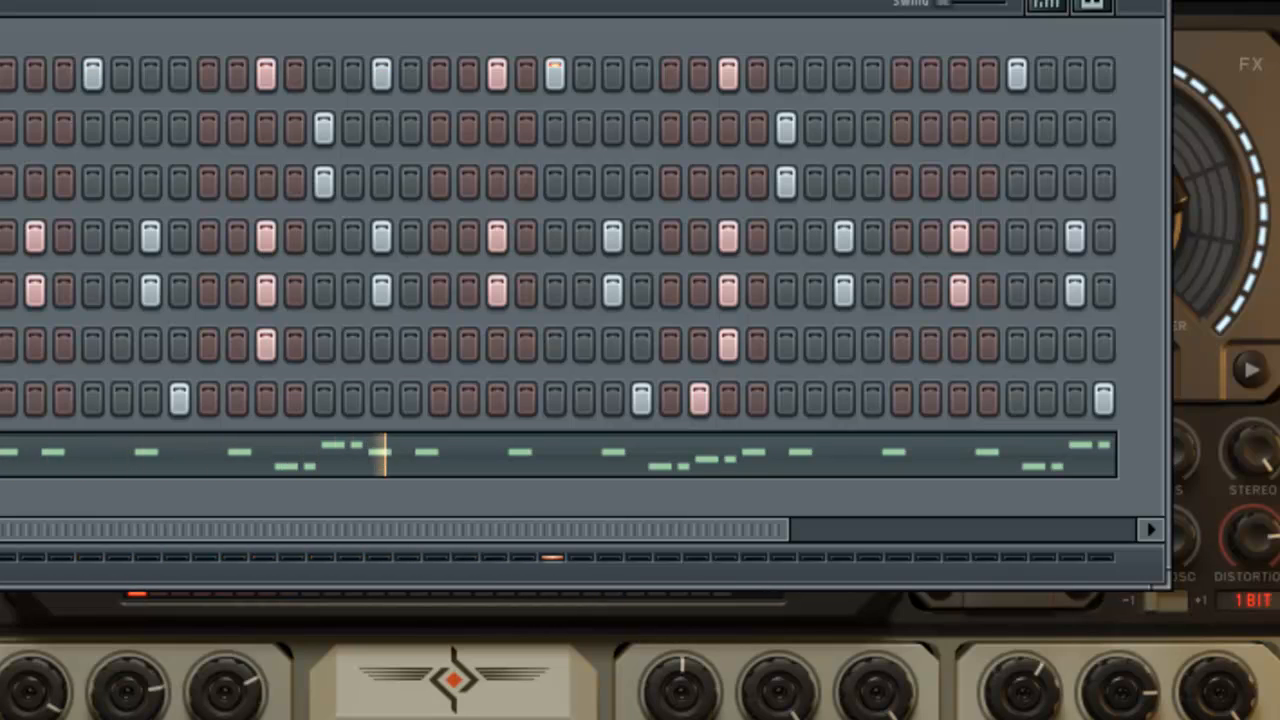
left_click(1203, 3)
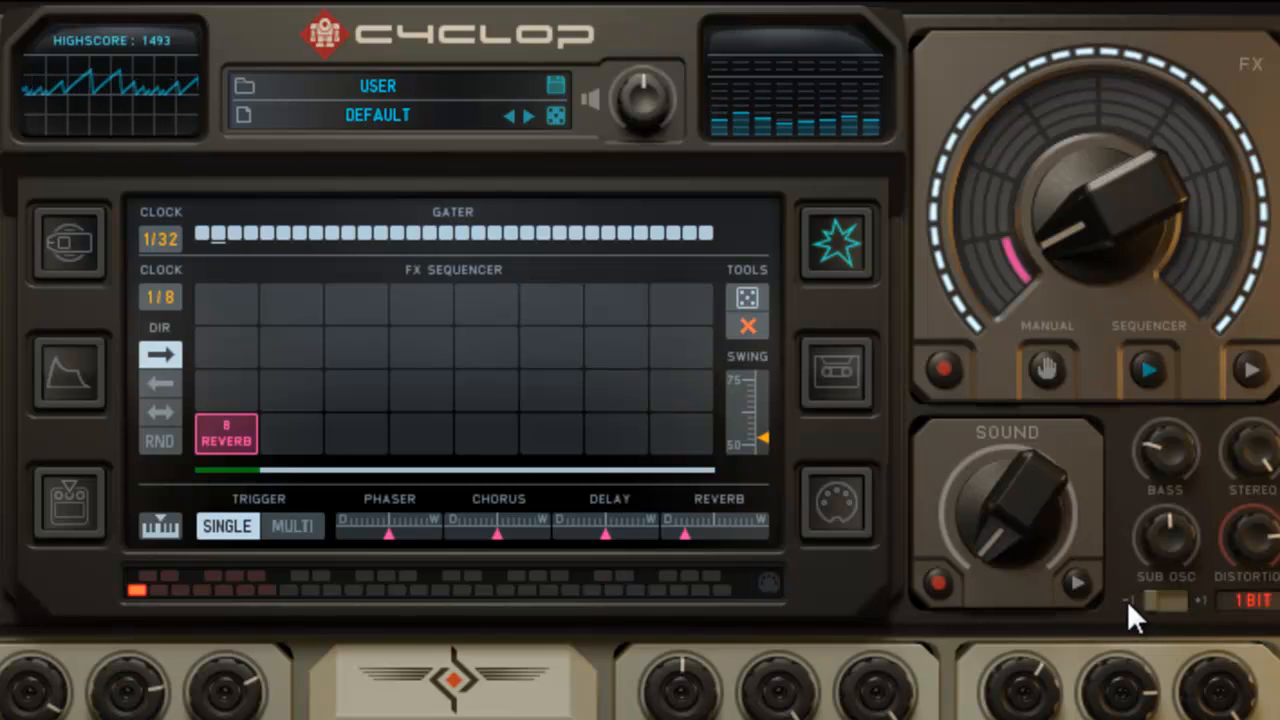
left_click(1182, 598)
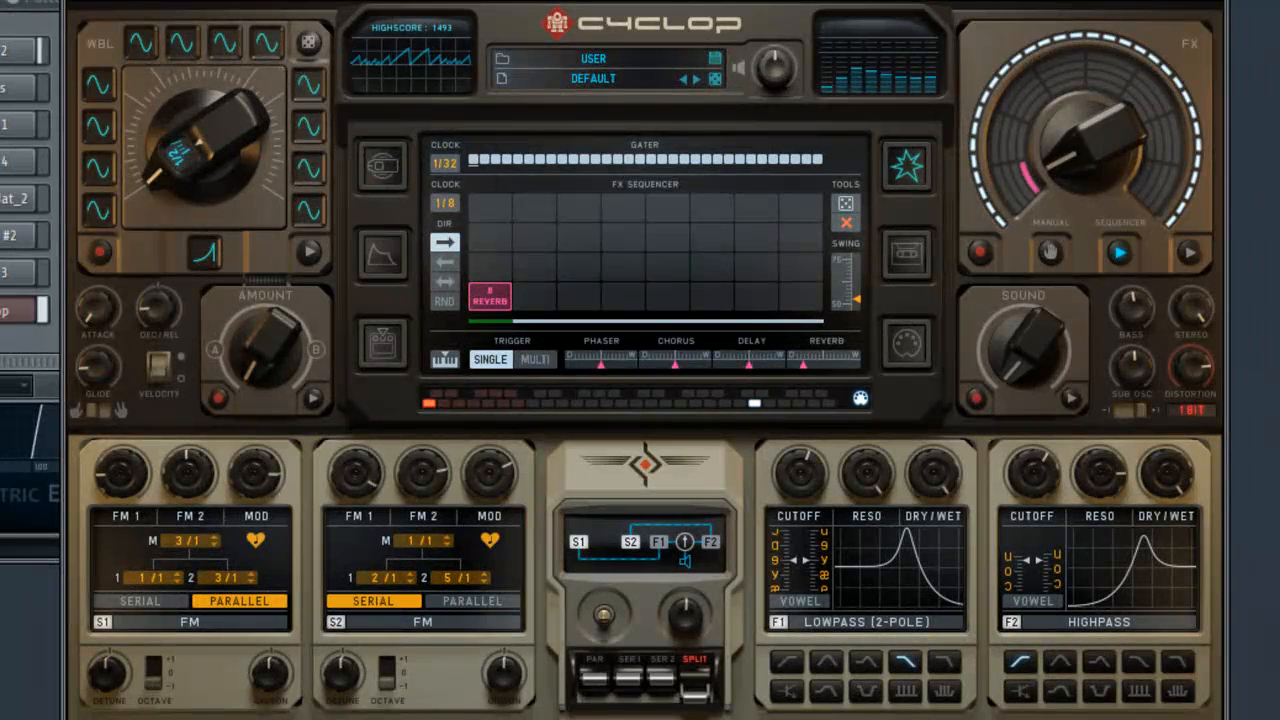
Try F1's cutoff at 50% and the F1/F2 mix at 0%, and bring the mix back to centre.
left_click_drag(805, 488, 821, 515)
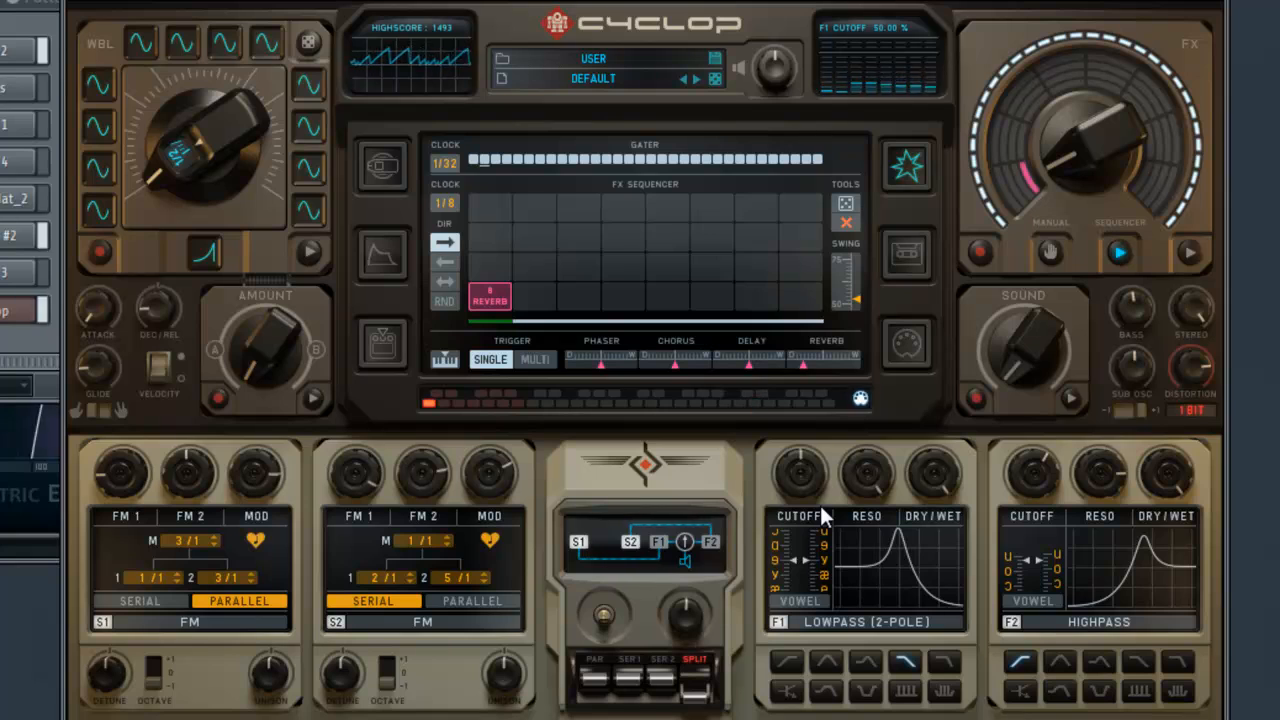
left_click_drag(692, 611, 698, 683)
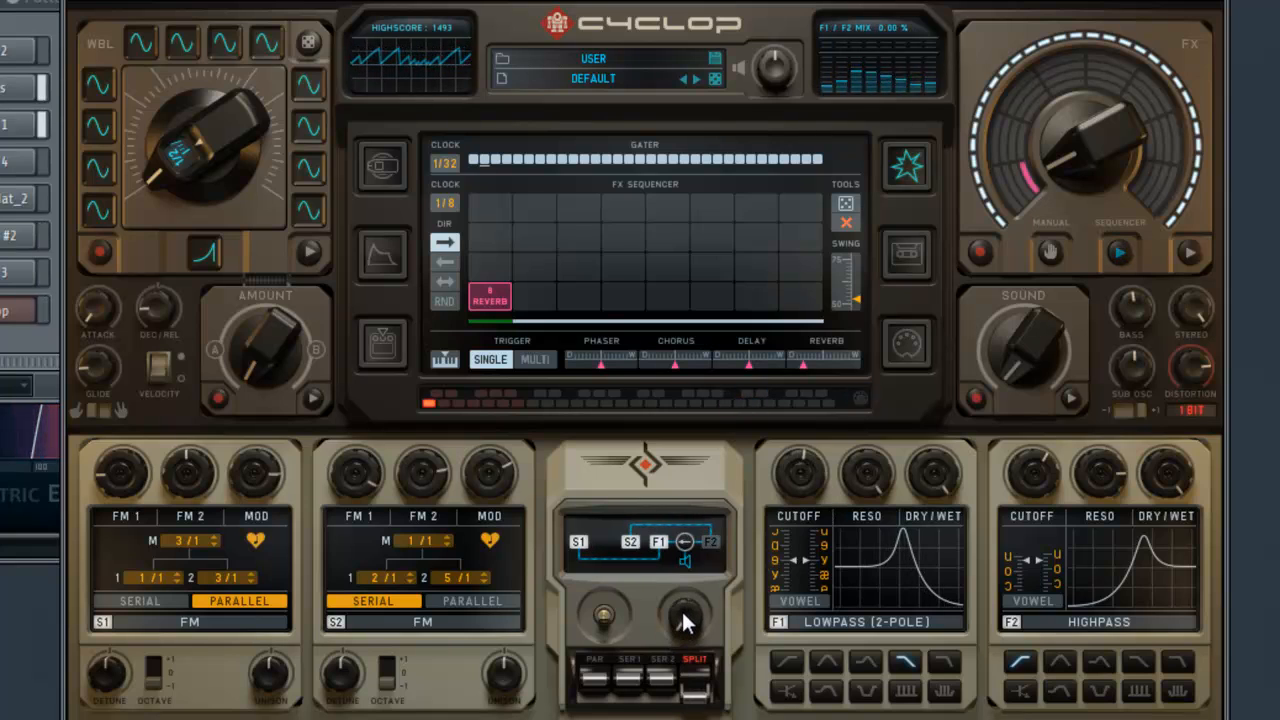
left_click_drag(808, 483, 803, 481)
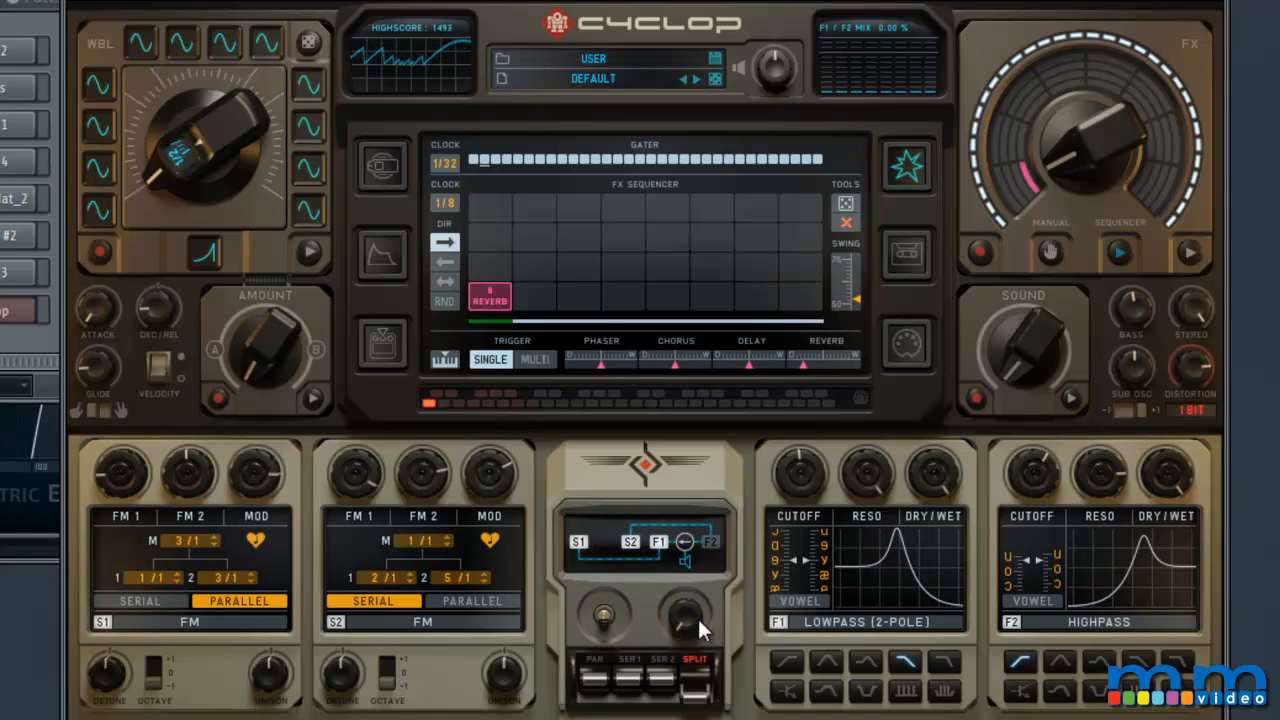
left_click_drag(698, 620, 701, 495)
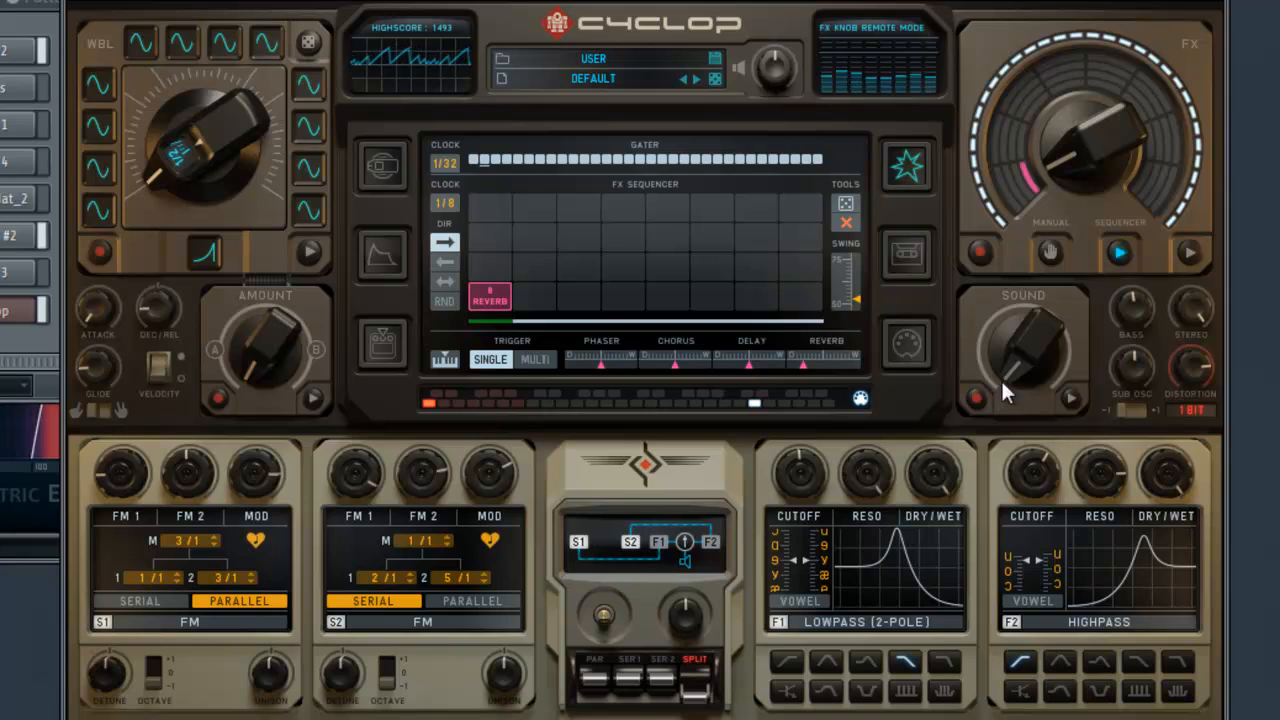
Raise F2's cutoff, turn F1's vowel mode back on and lower F1's cutoff to 22%.
left_click_drag(1057, 477, 1057, 429)
left_click_drag(802, 482, 815, 530)
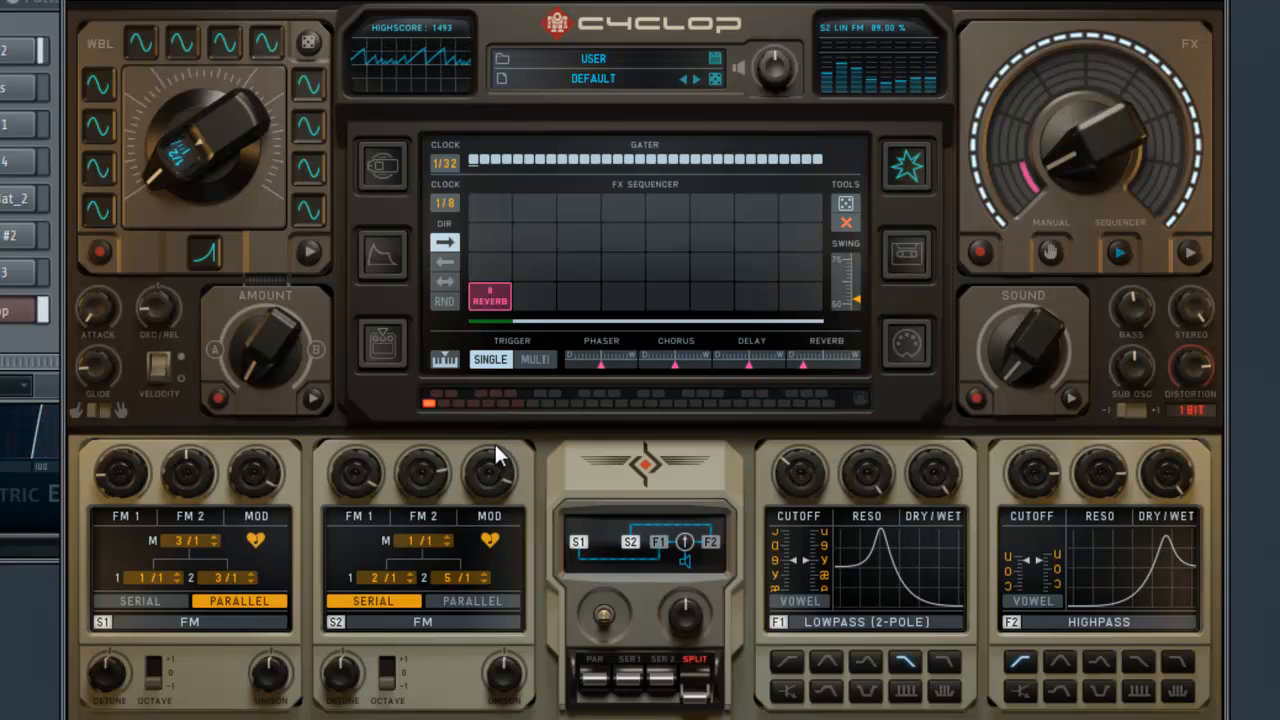
left_click(801, 600)
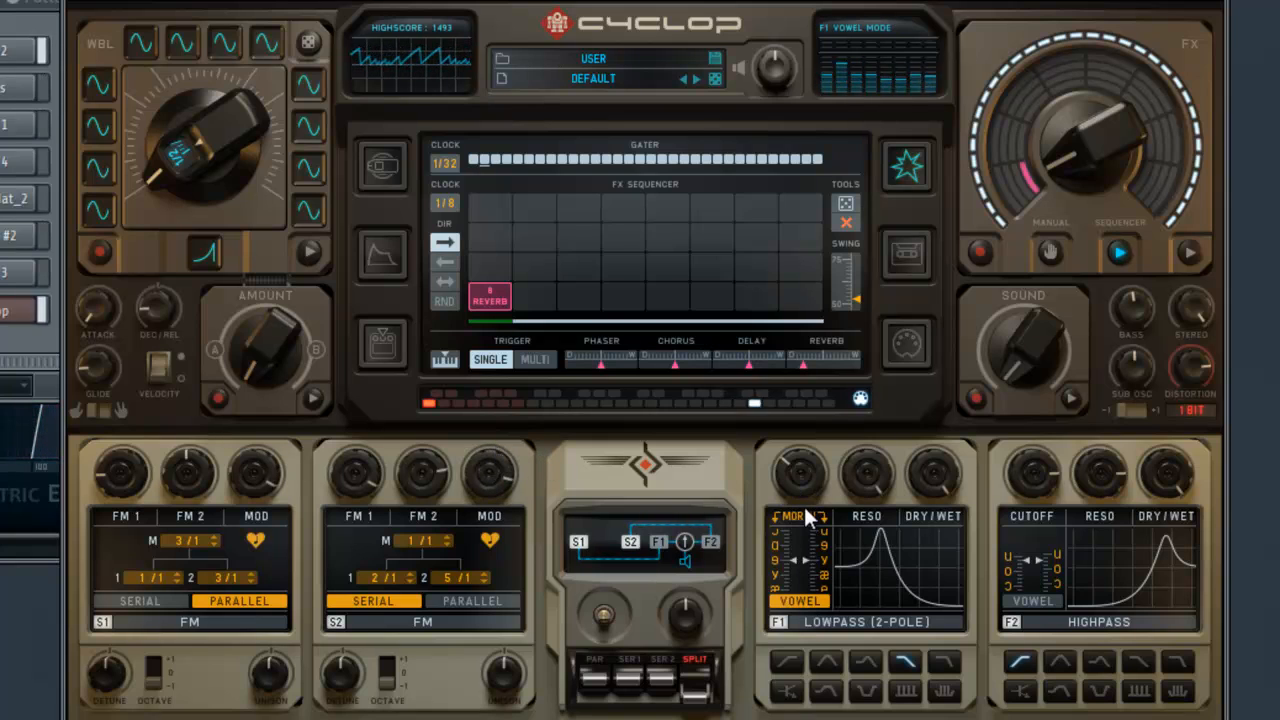
left_click_drag(803, 485, 802, 568)
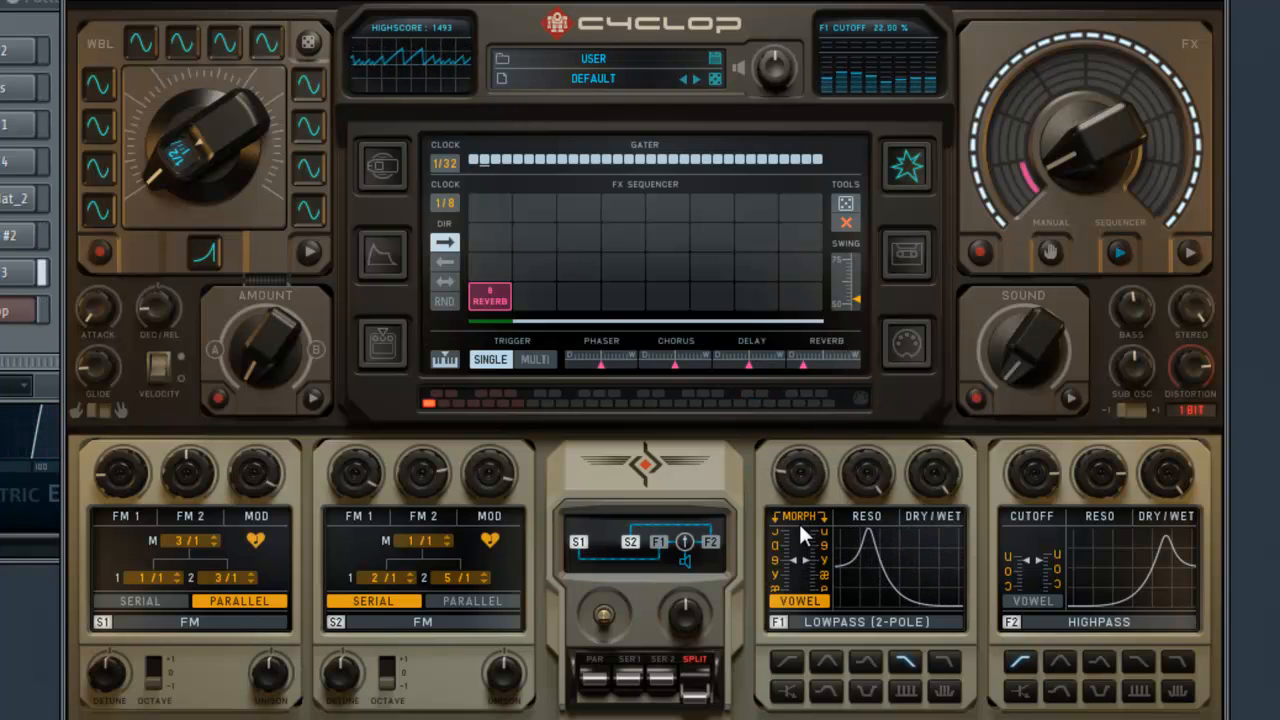
Try the F1/F2 mix at 34.5% and reset it to centre.
left_click_drag(689, 609, 721, 518)
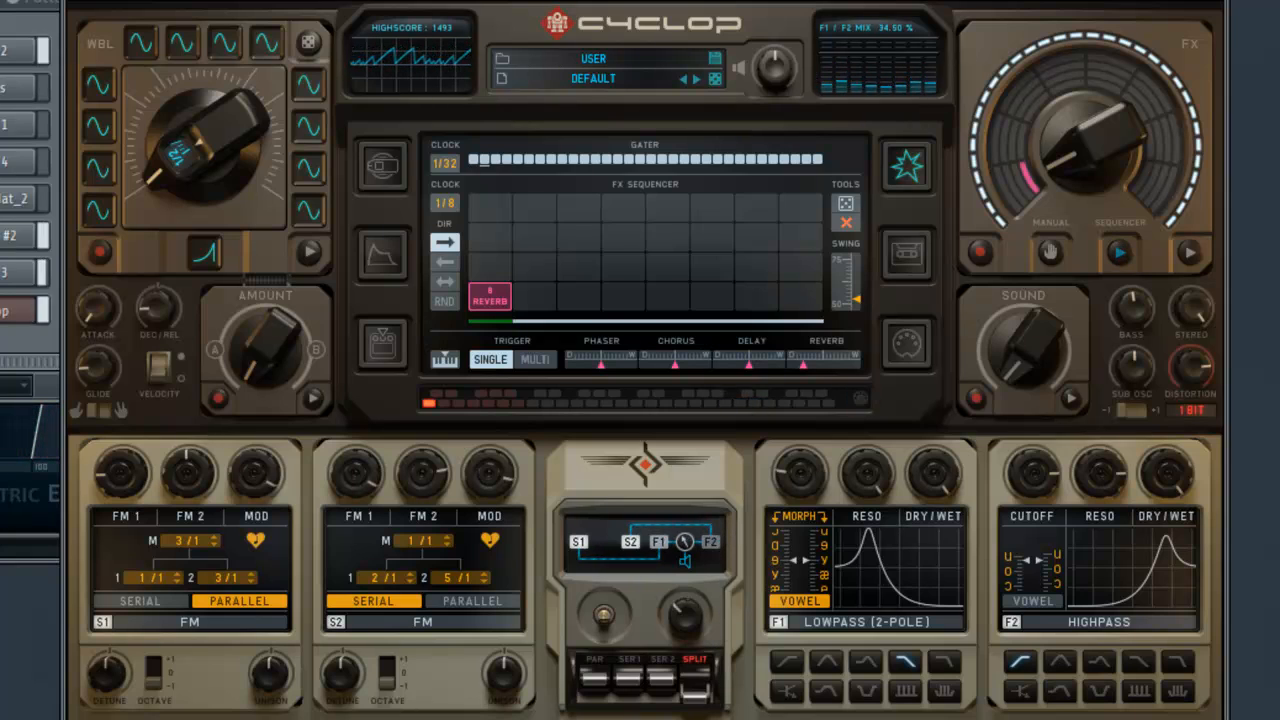
left_click_drag(682, 600, 692, 565)
double_click(695, 612)
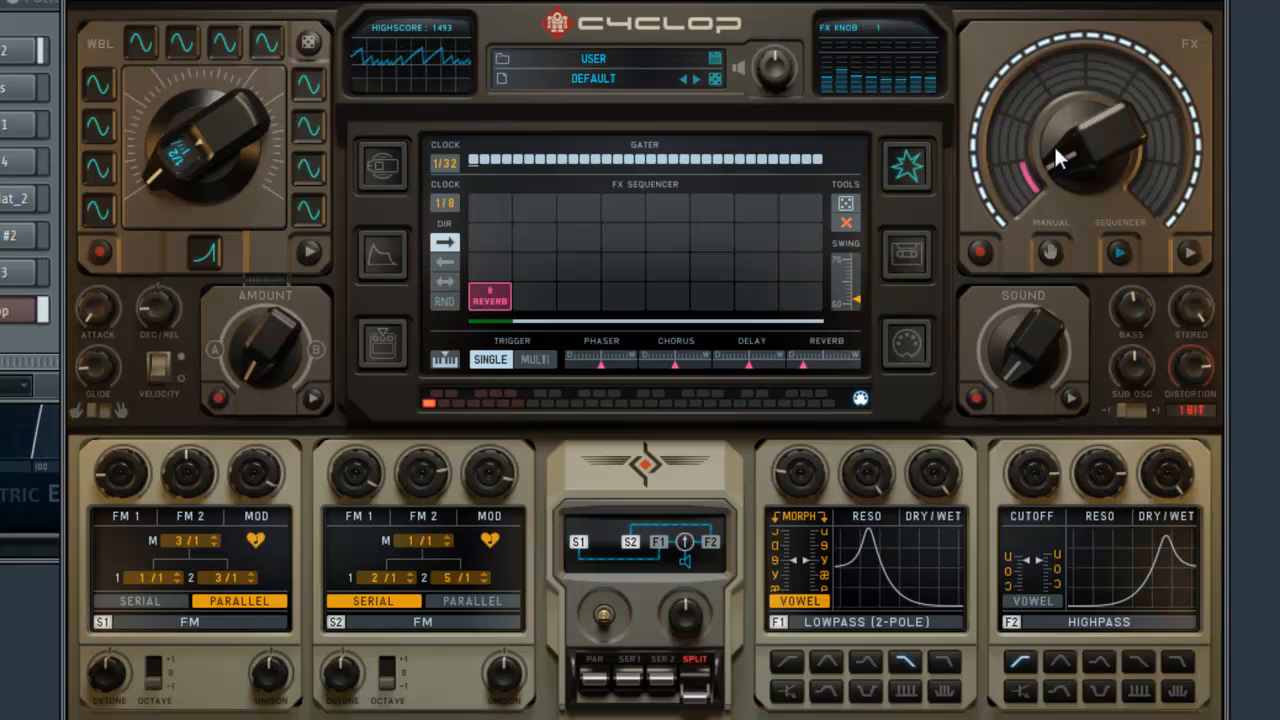
Audition FX knob position 2, return it to position 1 and raise the master Attack to 52 ms.
left_click_drag(1054, 144, 1053, 129)
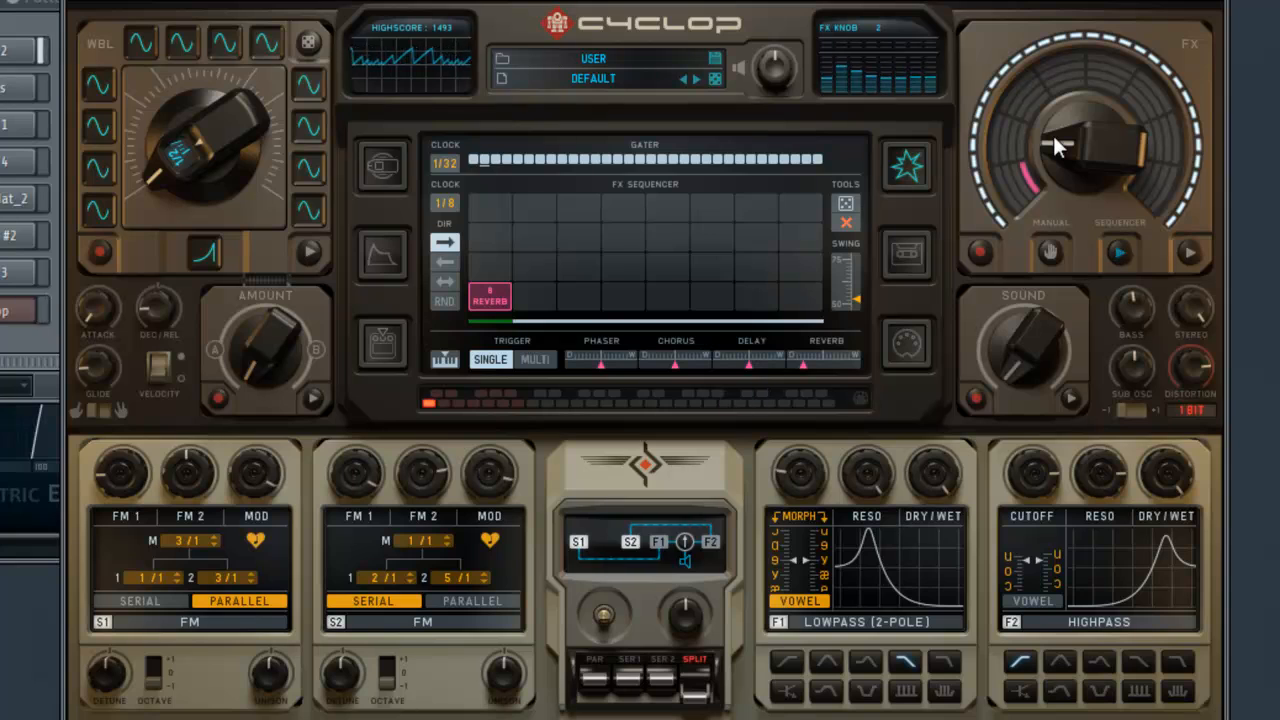
left_click_drag(1058, 146, 1072, 193)
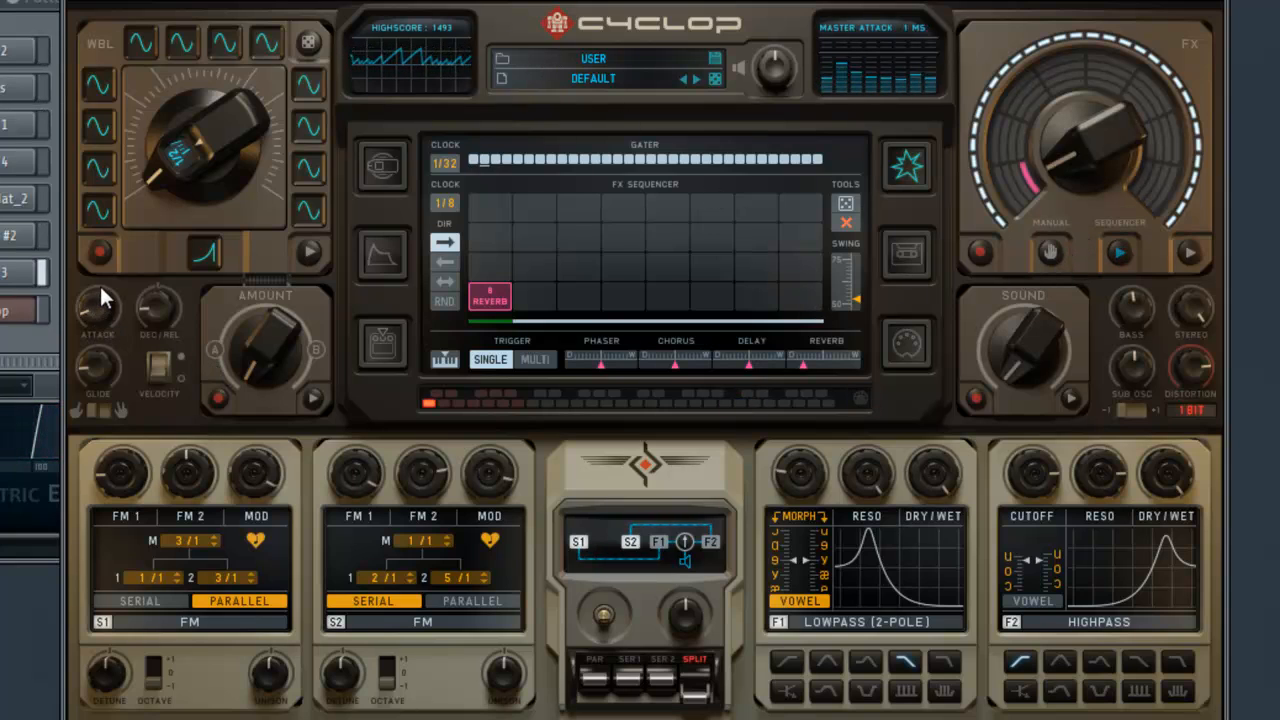
left_click_drag(103, 300, 104, 210)
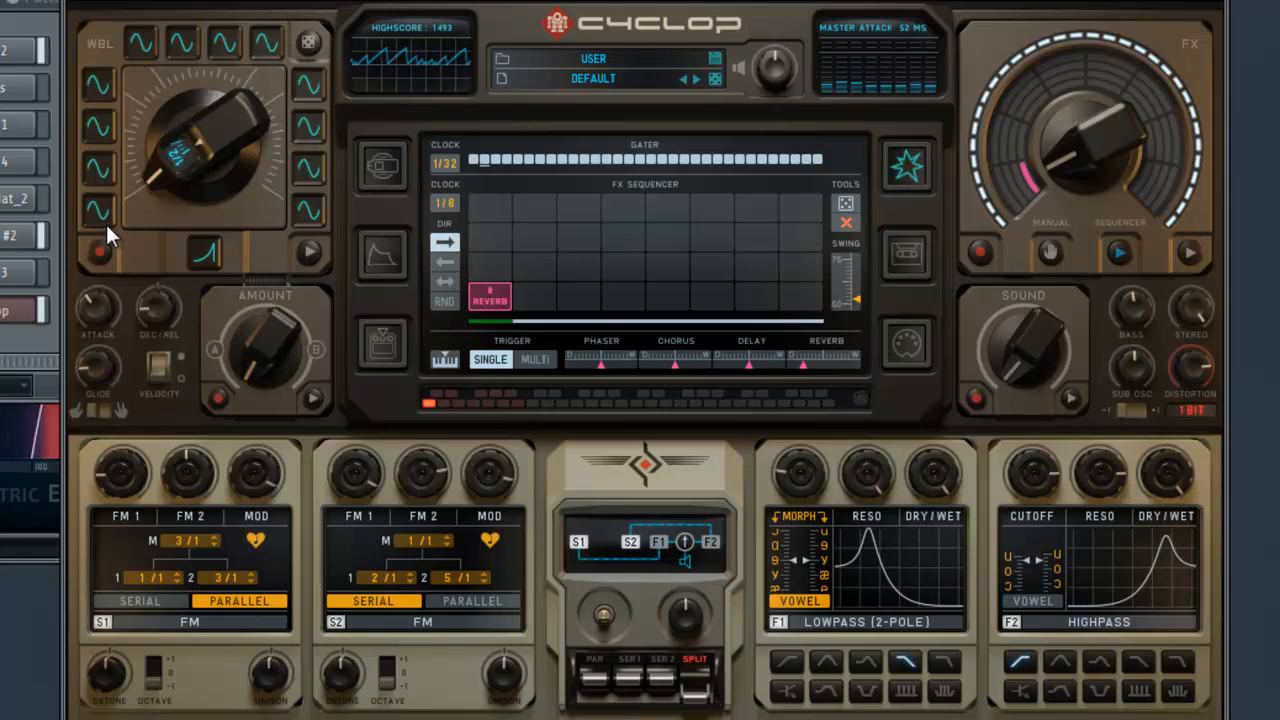